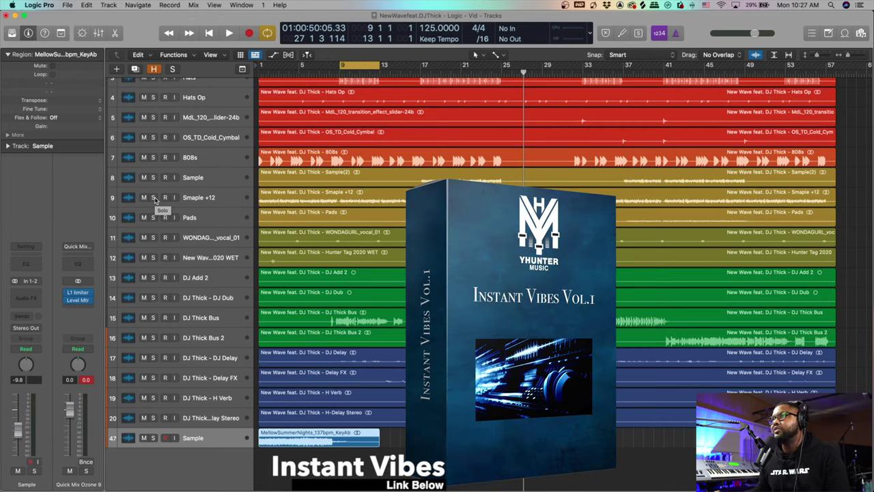
# Briefly solo 'Smaple +12' on track 9, then move the solo to track 47 Sample
pyautogui.click(153, 197)
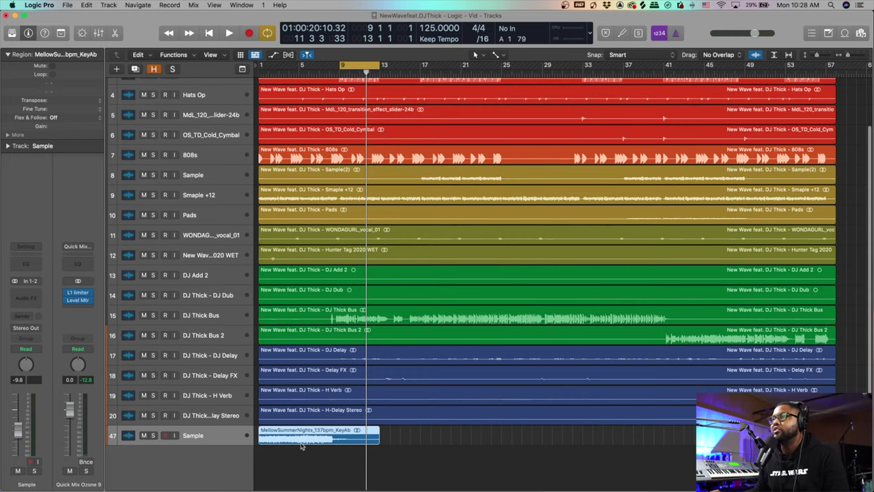
pyautogui.click(100, 194)
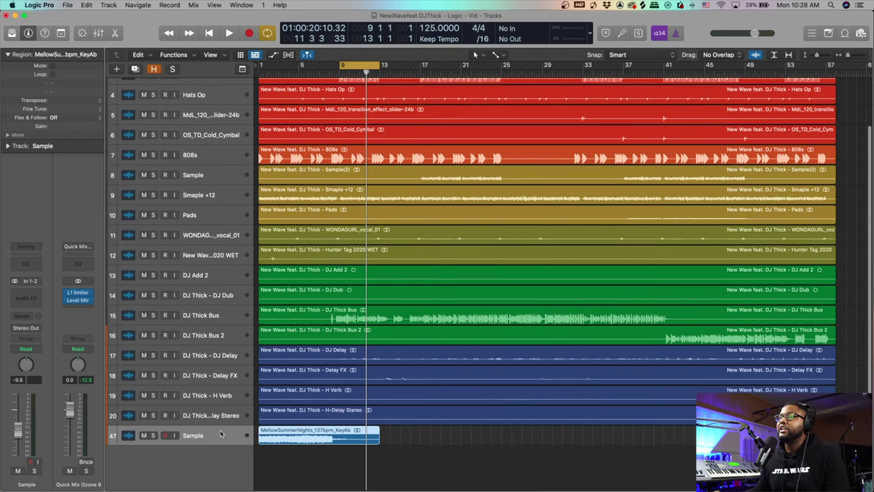
pyautogui.click(153, 436)
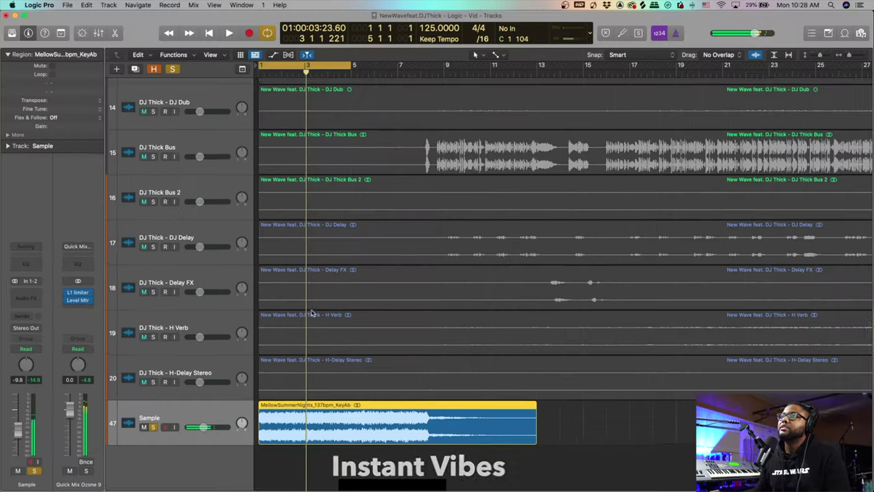
pyautogui.scroll(1, 311, 313)
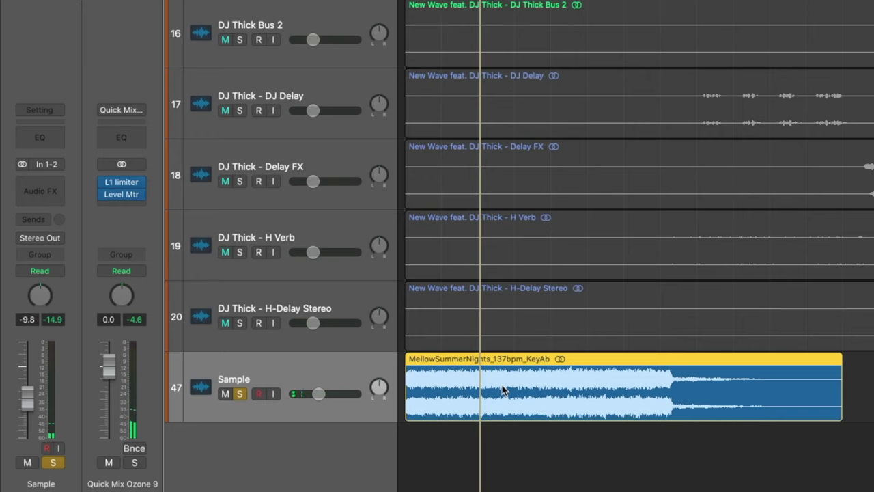
# Make a Quick Sampler (Optimized) track from the MellowSummerNights region, solo it, set polyphony to Mono
pyautogui.moveTo(321, 425); pyautogui.dragTo(321, 470)
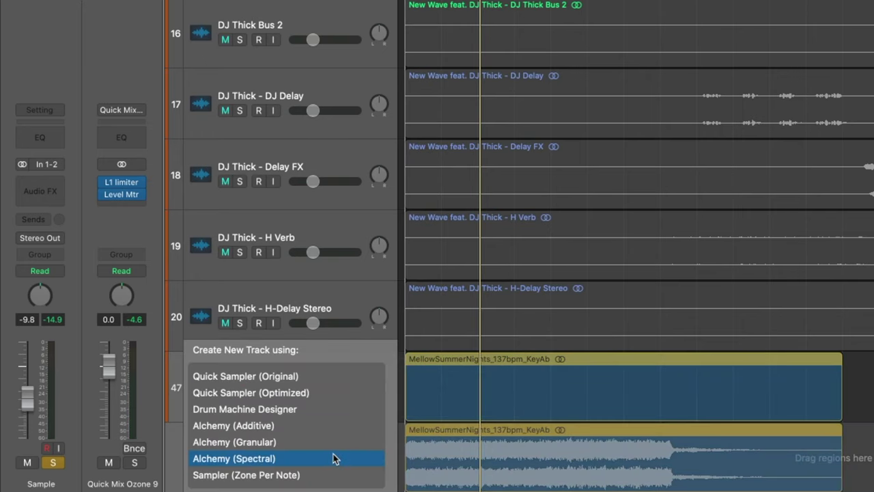
pyautogui.click(323, 393)
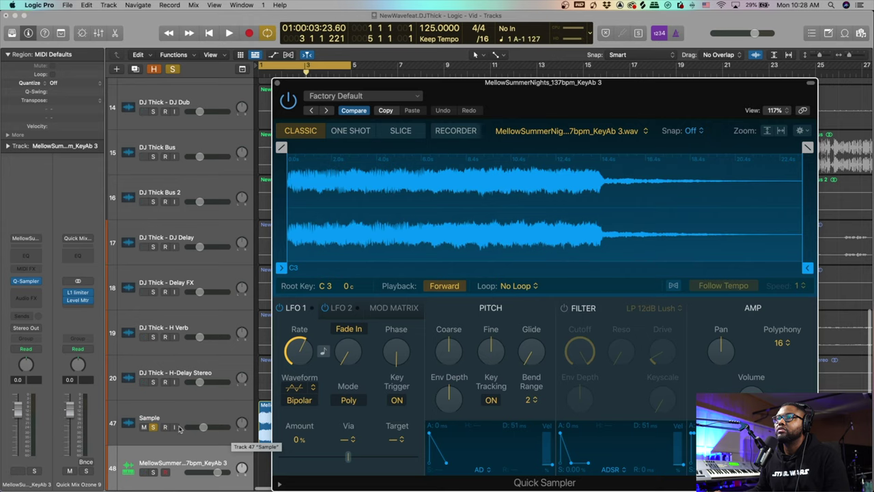
pyautogui.click(153, 473)
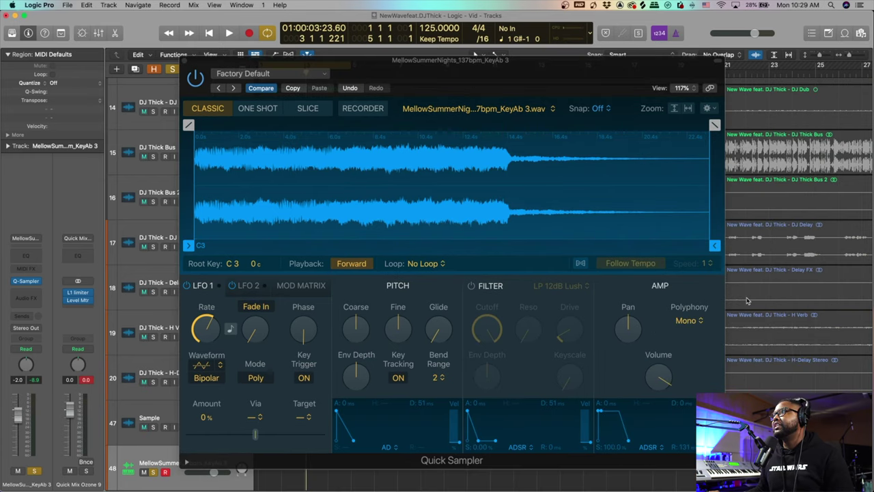
pyautogui.click(688, 321)
pyautogui.click(679, 299)
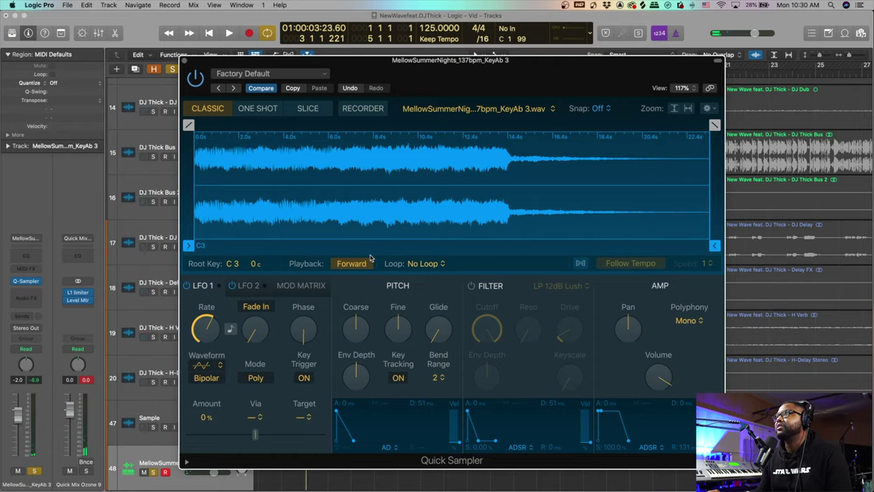
pyautogui.press('super+w')
pyautogui.scroll(15, 198, 417)
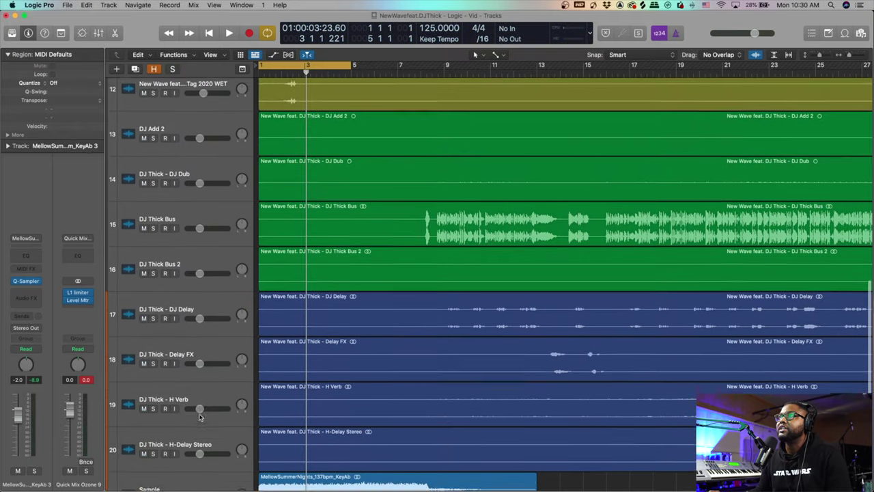
pyautogui.scroll(3, 215, 368)
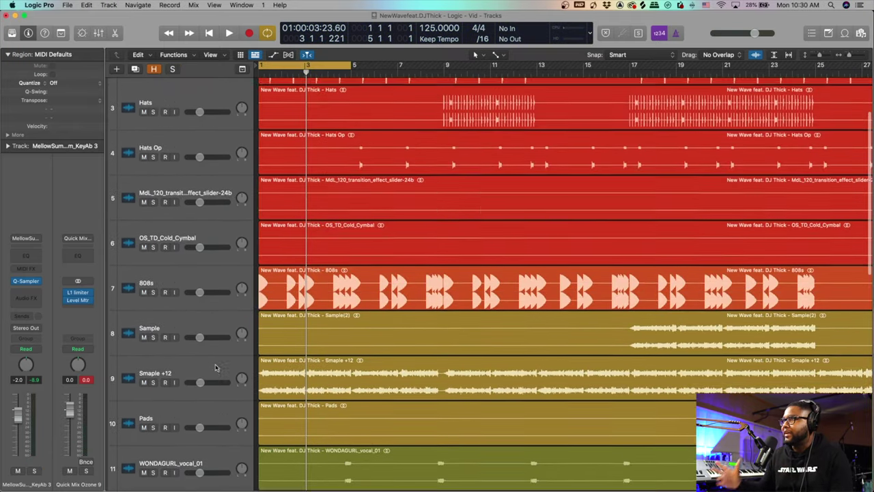
pyautogui.scroll(-2, 322, 390)
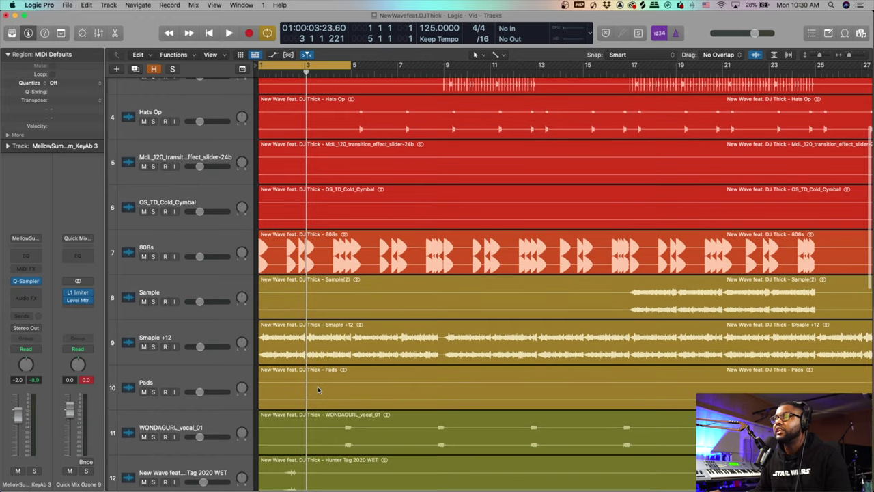
pyautogui.click(153, 347)
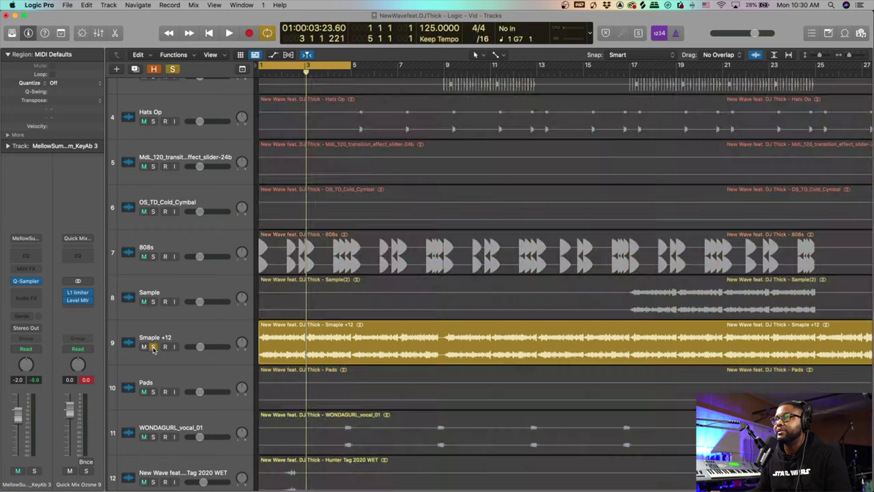
pyautogui.press('space')
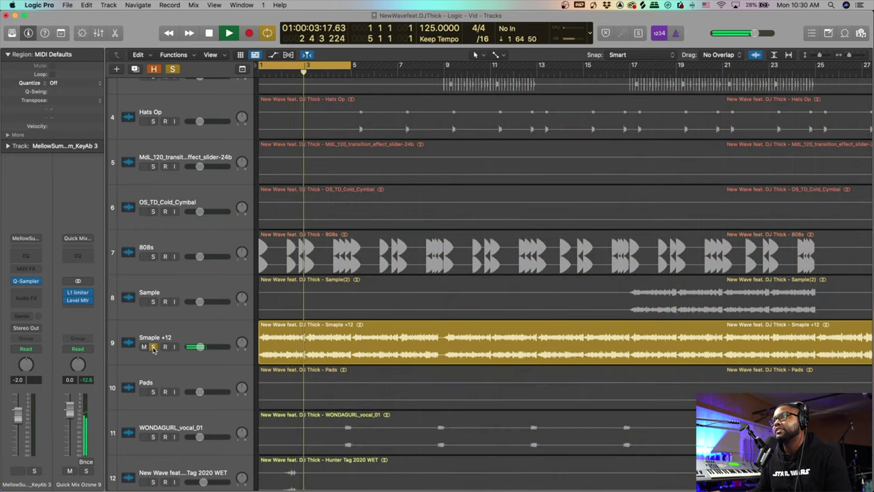
pyautogui.press('space')
pyautogui.click(153, 347)
pyautogui.scroll(4, 358, 282)
# Shrink the track rows and replace the existing loop with a cycle over bars 9–13
pyautogui.scroll(-1, 579, 144)
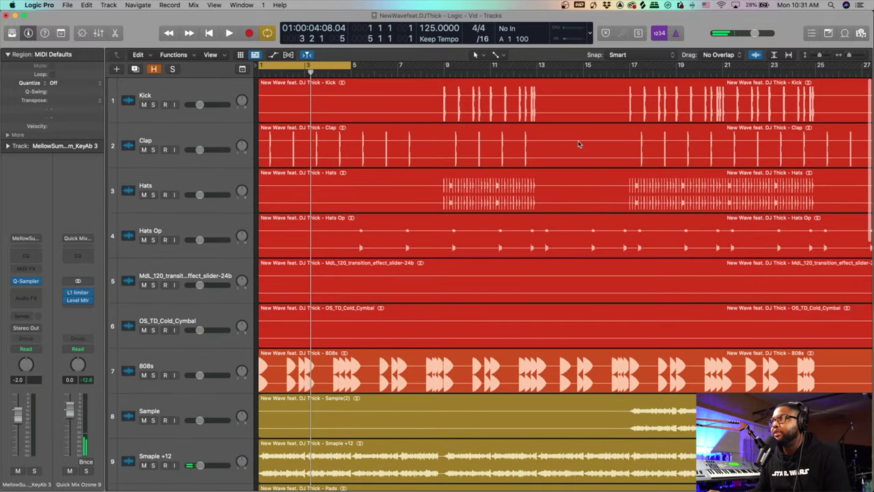
pyautogui.moveTo(819, 55); pyautogui.dragTo(765, 62)
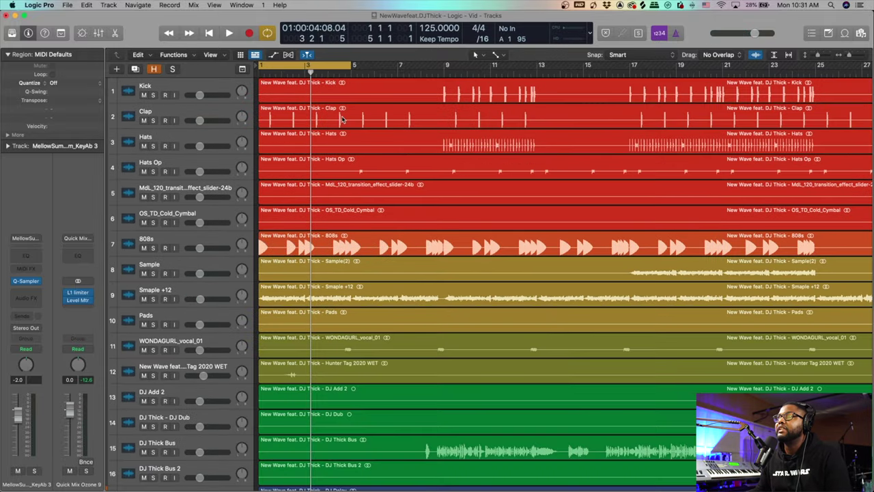
pyautogui.click(324, 64)
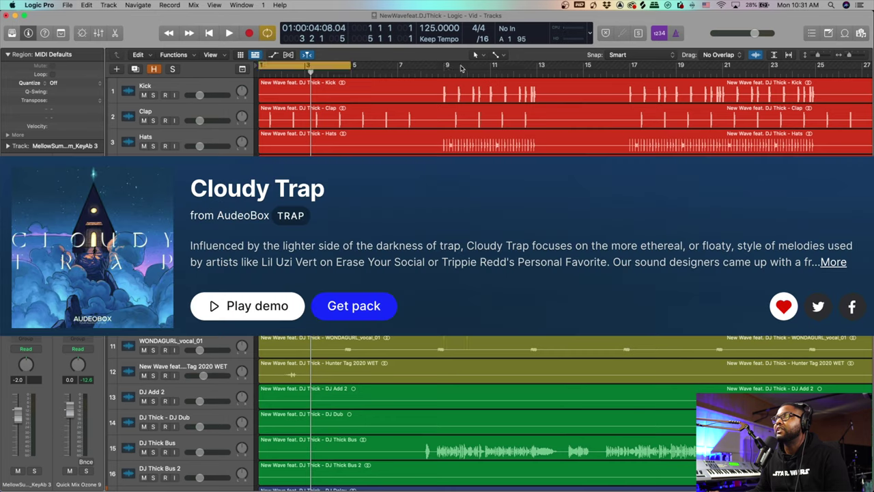
pyautogui.moveTo(446, 66); pyautogui.dragTo(526, 74)
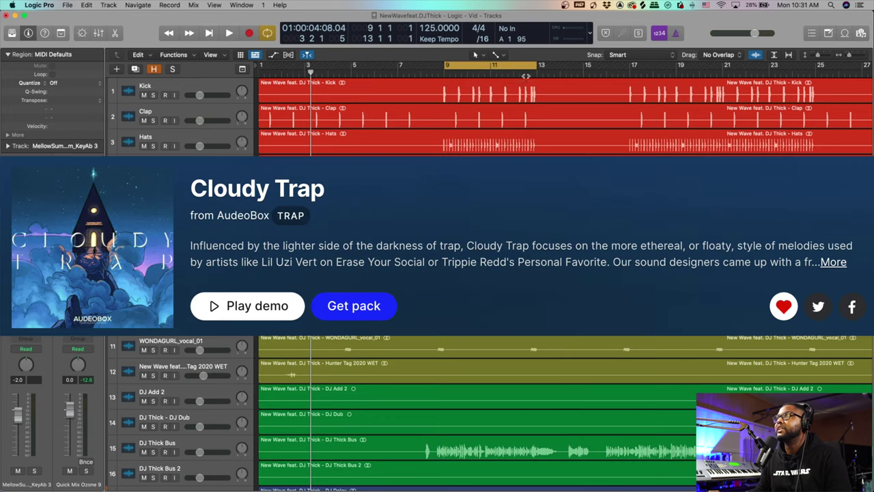
# Solo the Kick, Clap and Hats tracks together and play the loop
pyautogui.click(182, 90)
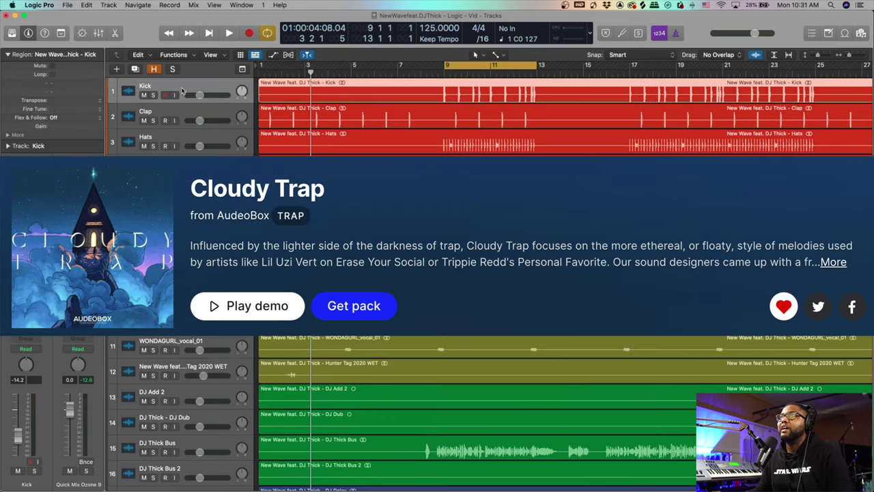
pyautogui.keyDown('shift'); pyautogui.click(182, 138); pyautogui.keyUp('shift')
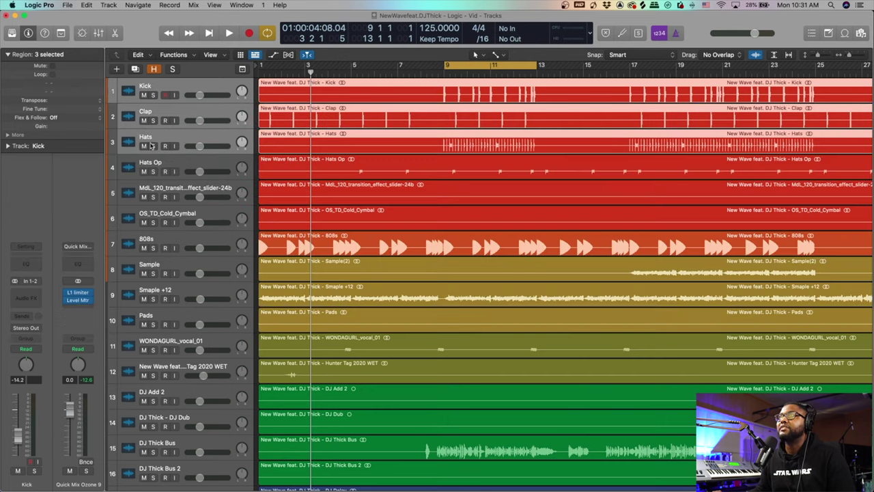
pyautogui.click(153, 146)
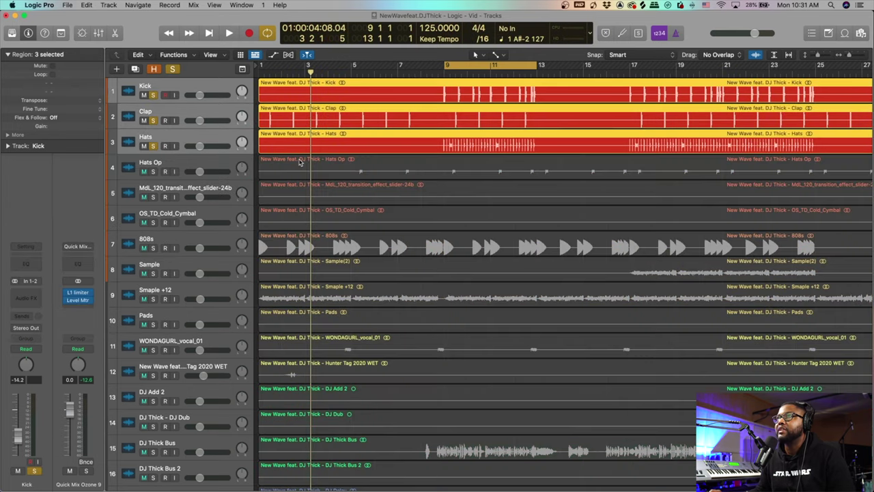
pyautogui.press('space')
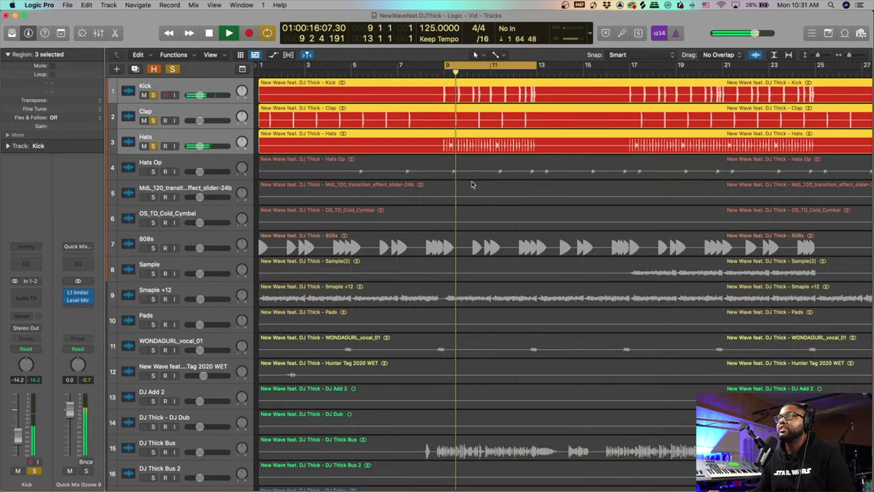
pyautogui.click(821, 54)
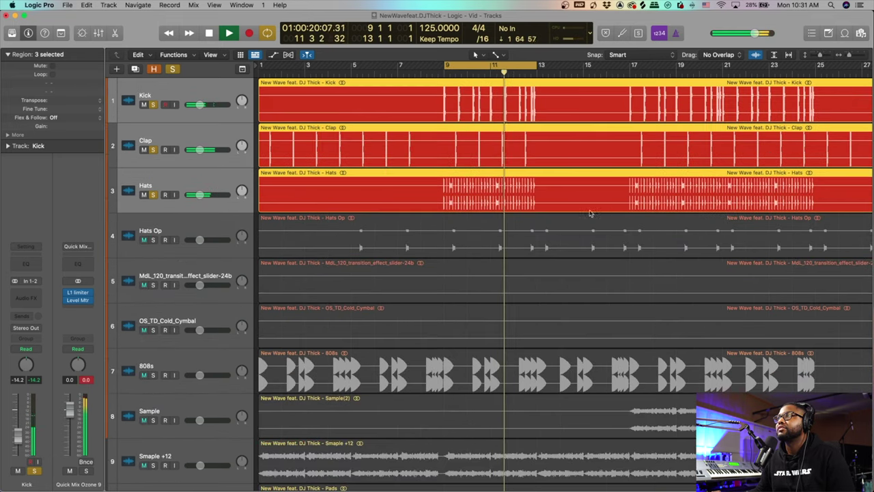
pyautogui.scroll(3, 521, 234)
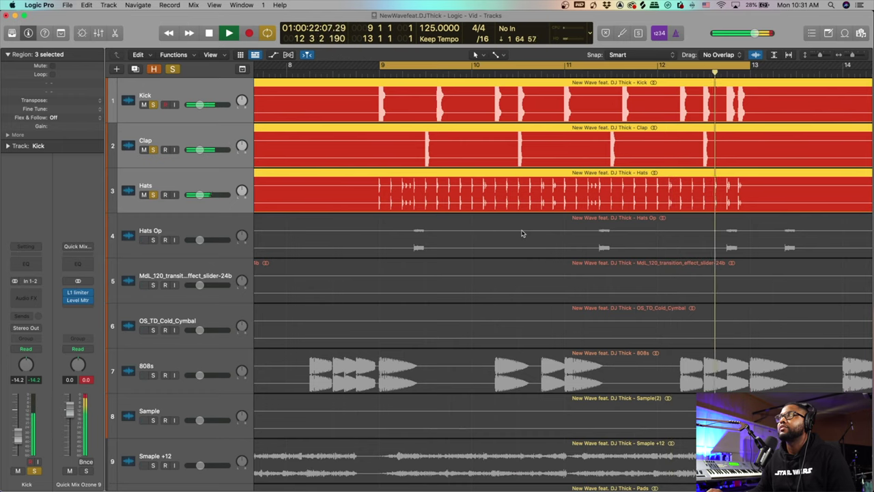
pyautogui.press('space')
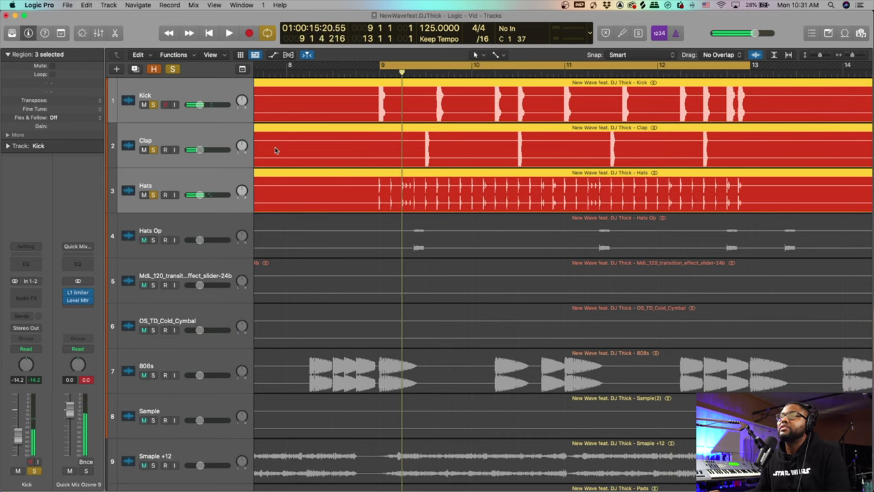
# Move the solo from Kick, Clap and Hats to Hats Op, MdL_120 and OS_TD_Cold_Cymbal
pyautogui.click(154, 105)
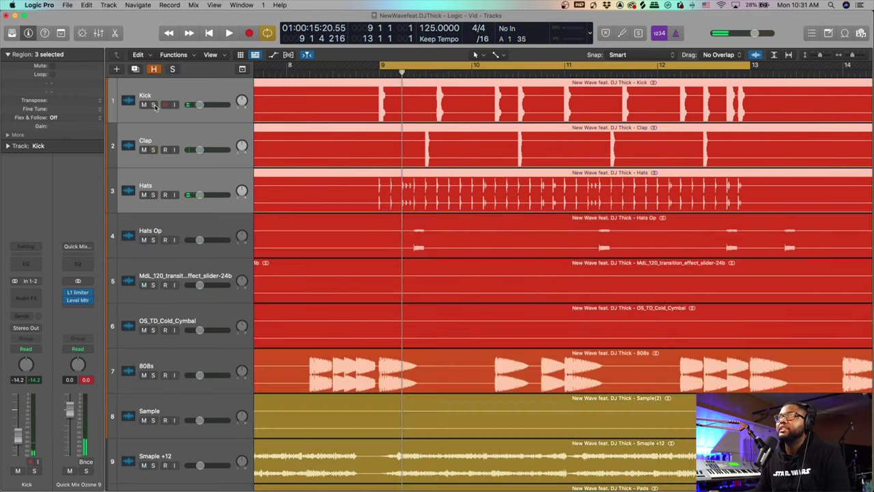
pyautogui.click(220, 218)
pyautogui.press('s')
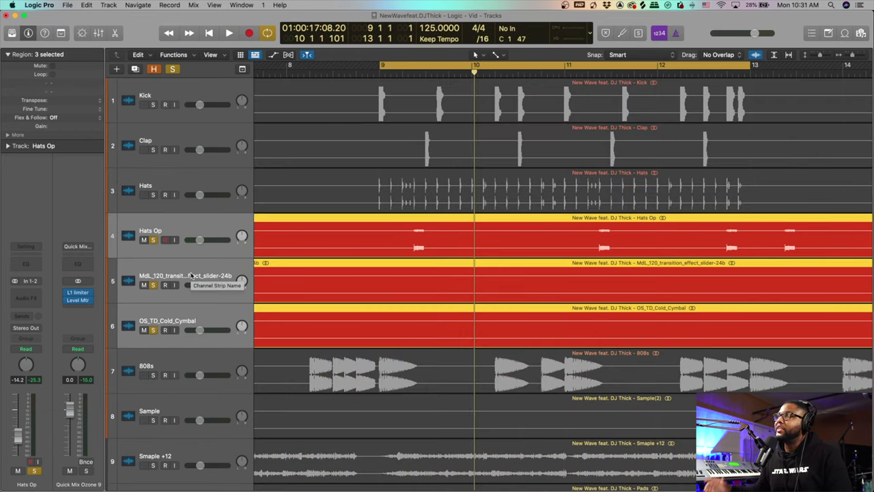
# Loop roughly bars 11–15, play it, zoom to fit, and select the transition effect region
pyautogui.hscroll(3, 430, 205)
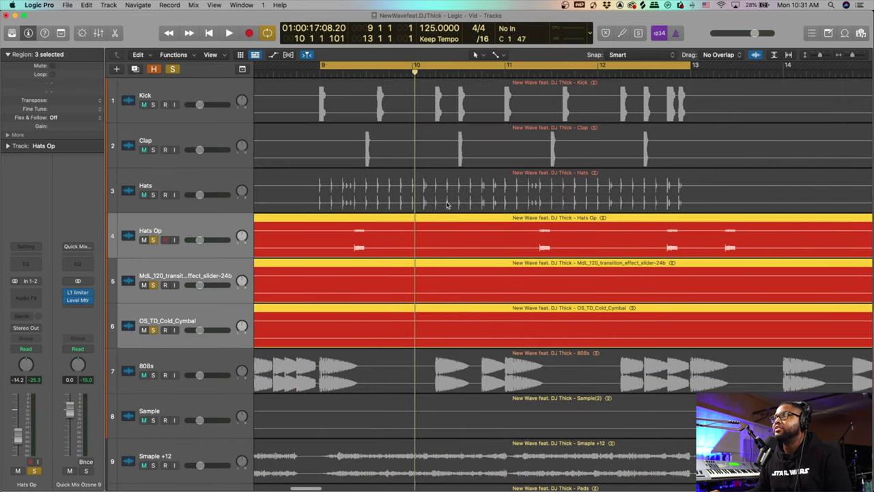
pyautogui.press('super+Left')
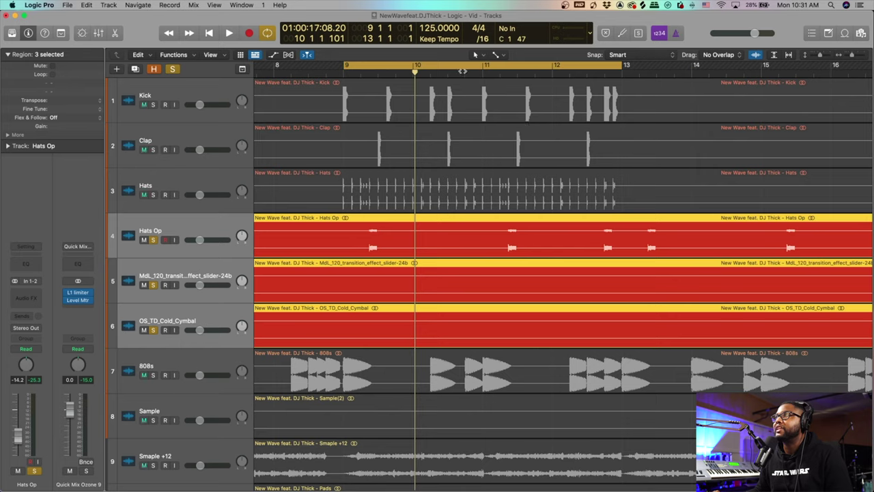
pyautogui.moveTo(456, 67); pyautogui.dragTo(615, 69)
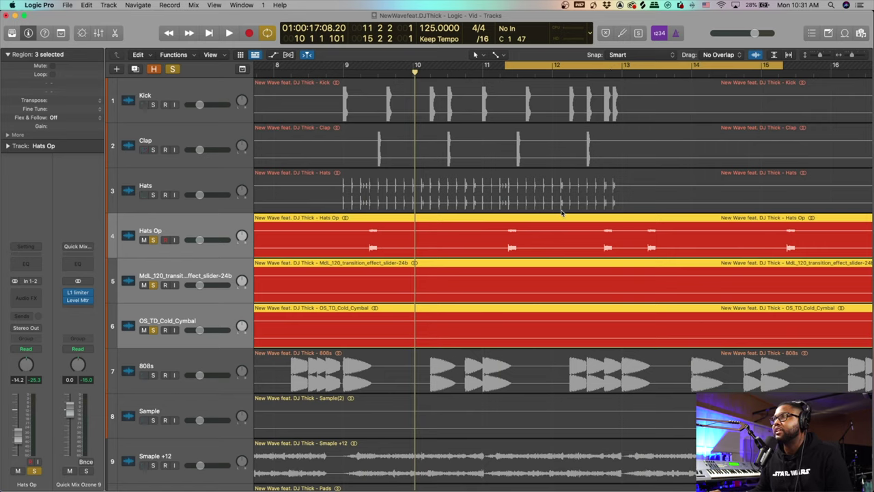
pyautogui.press('space')
pyautogui.press('space')
pyautogui.press('space')
pyautogui.press('space')
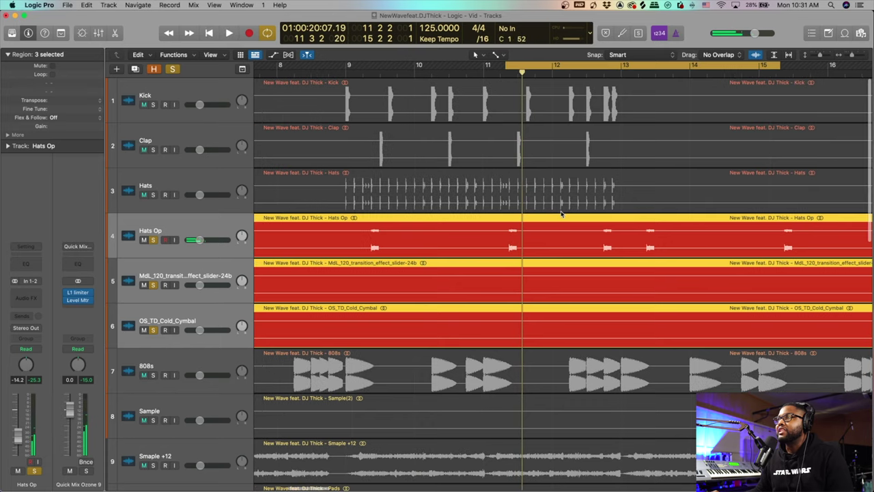
pyautogui.press('z')
pyautogui.hscroll(5, 561, 214)
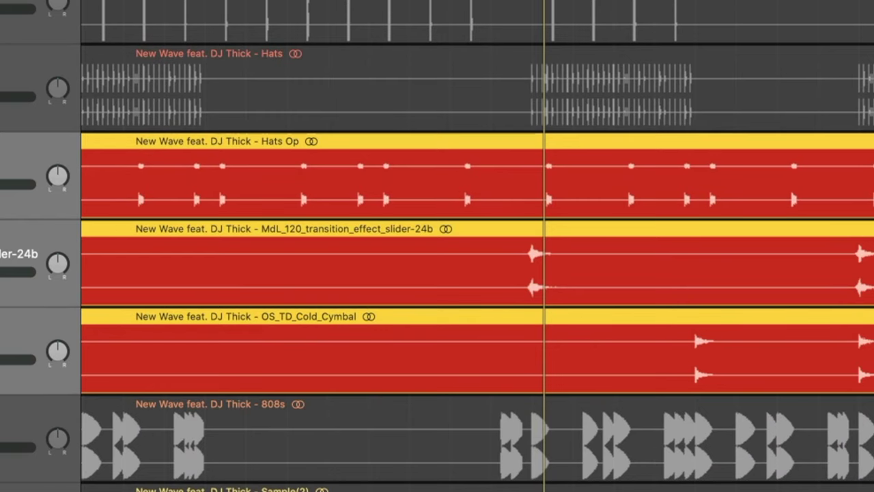
pyautogui.click(273, 228)
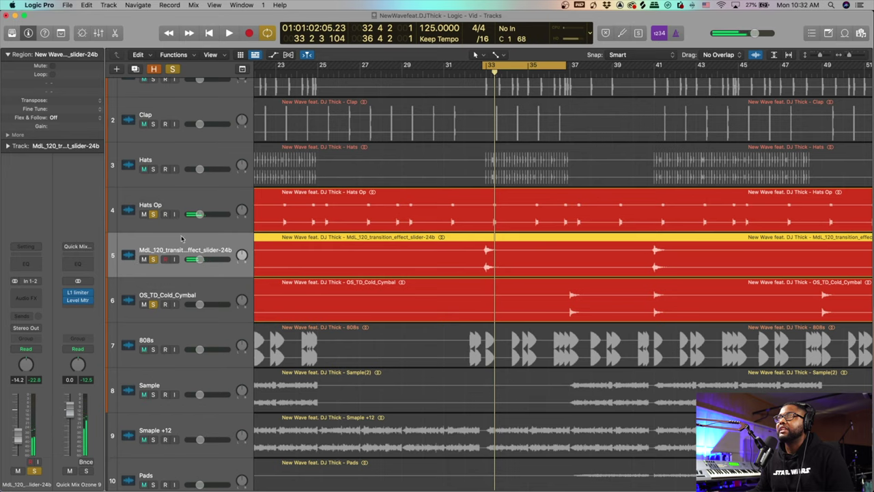
# Unsolo the Hats Op, transition effect and cold cymbal tracks
pyautogui.click(178, 206)
pyautogui.keyDown('shift'); pyautogui.click(178, 287); pyautogui.keyUp('shift')
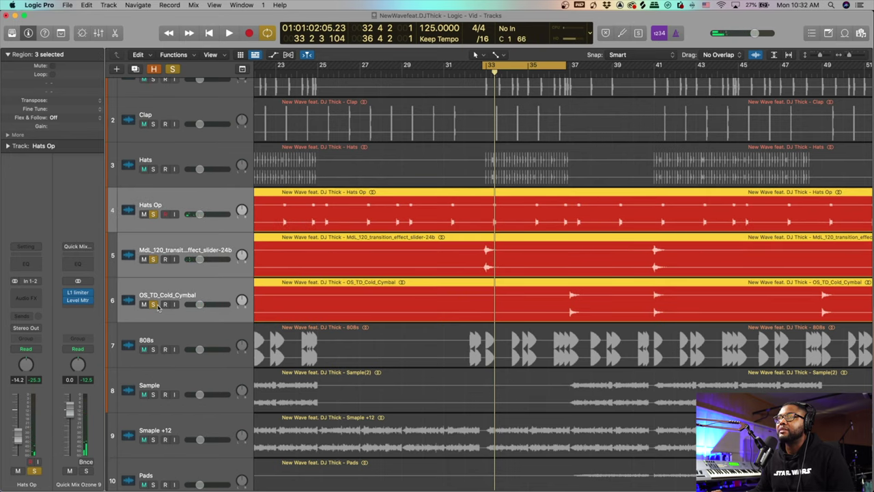
pyautogui.click(153, 304)
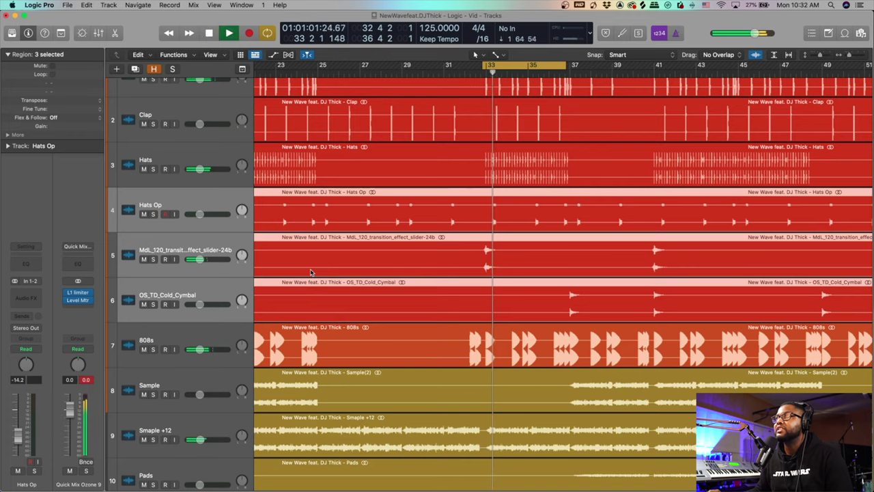
# Move the cycle loop to bars 37–41 and play it
pyautogui.click(345, 247)
pyautogui.hscroll(2, 345, 247)
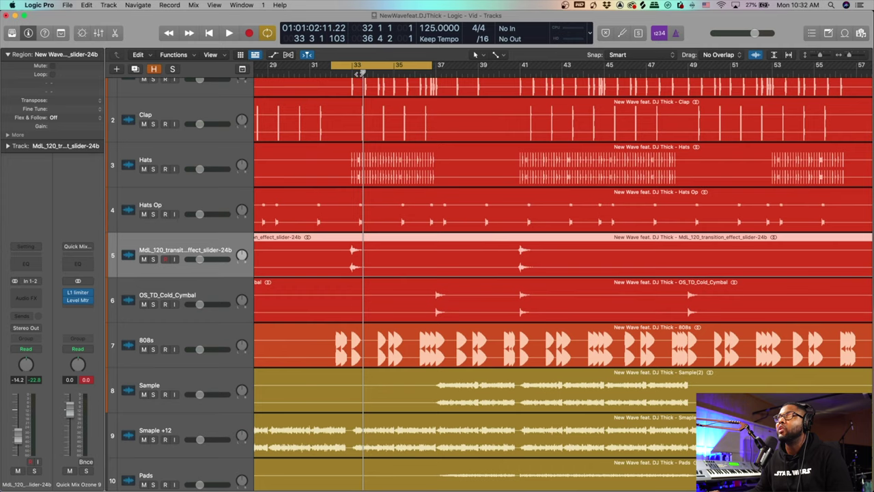
pyautogui.moveTo(366, 66); pyautogui.dragTo(467, 71)
pyautogui.press('space')
# Audition OS_TD_Cold_Cymbal solo, then stop and clear its solo
pyautogui.press('space')
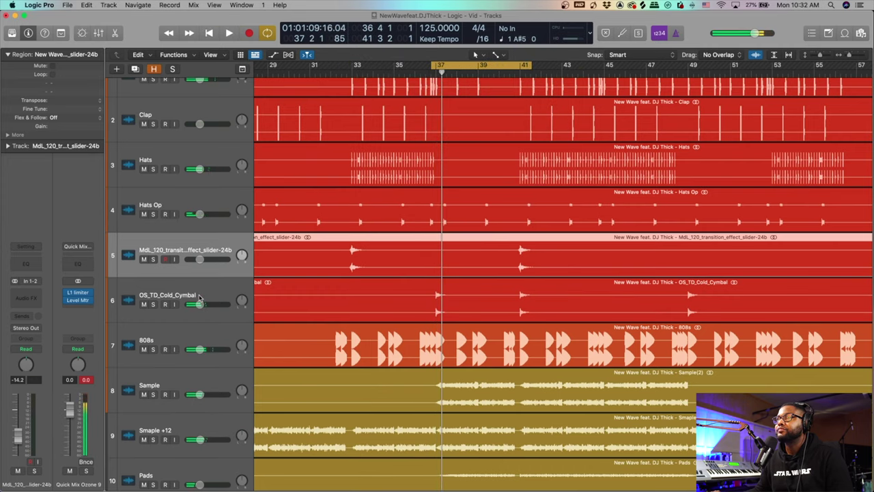
pyautogui.click(159, 306)
pyautogui.click(154, 305)
pyautogui.press('space')
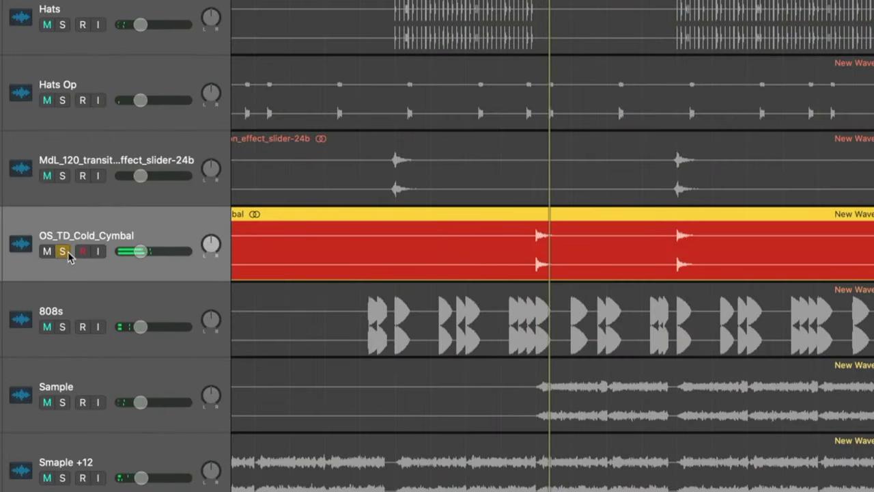
pyautogui.click(68, 252)
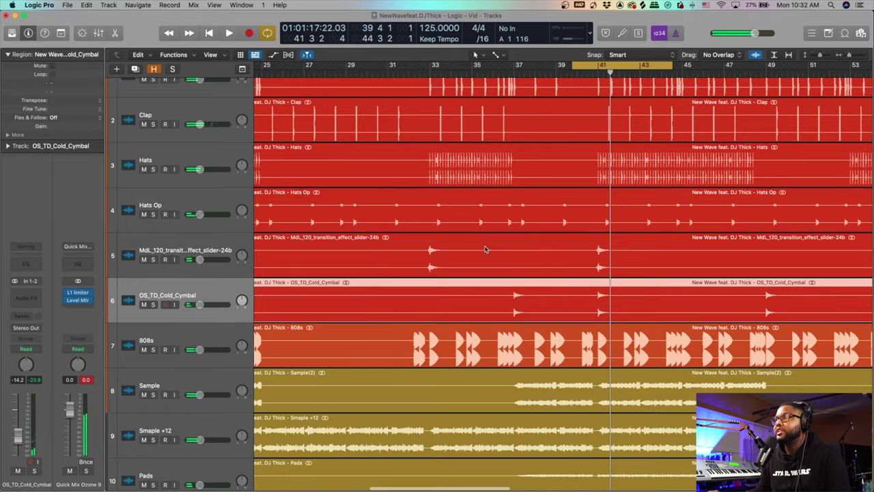
pyautogui.scroll(-2, 485, 250)
pyautogui.hscroll(-2, 485, 250)
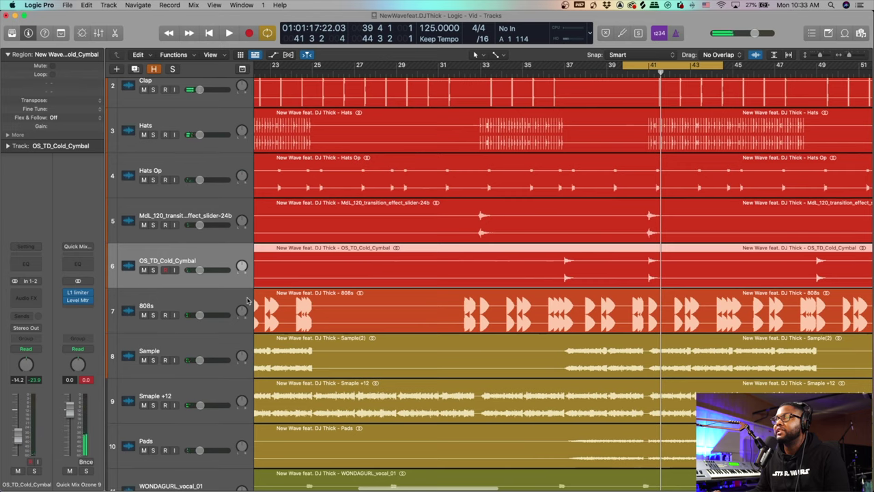
# Solo the 808s track and play it briefly
pyautogui.click(173, 306)
pyautogui.click(153, 316)
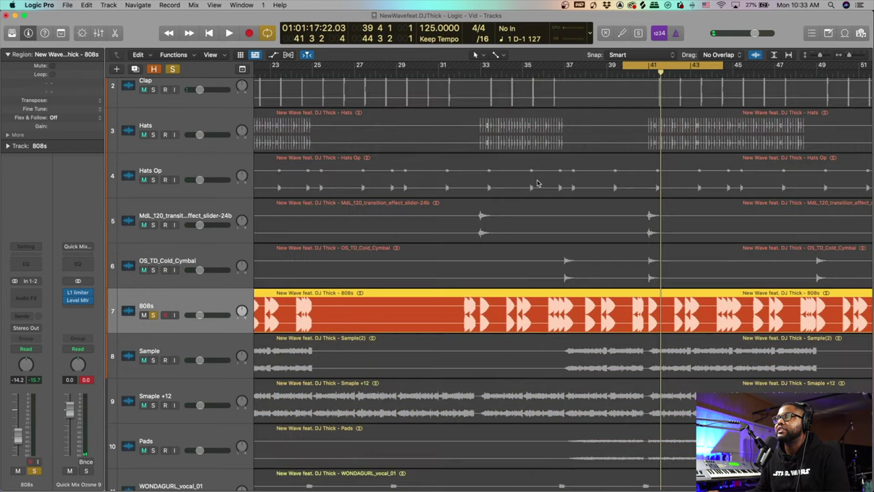
pyautogui.press('space')
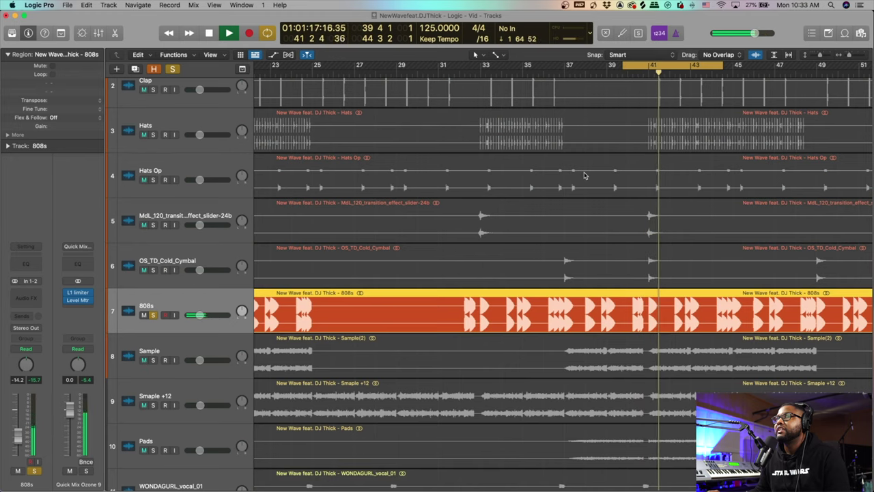
pyautogui.press('space')
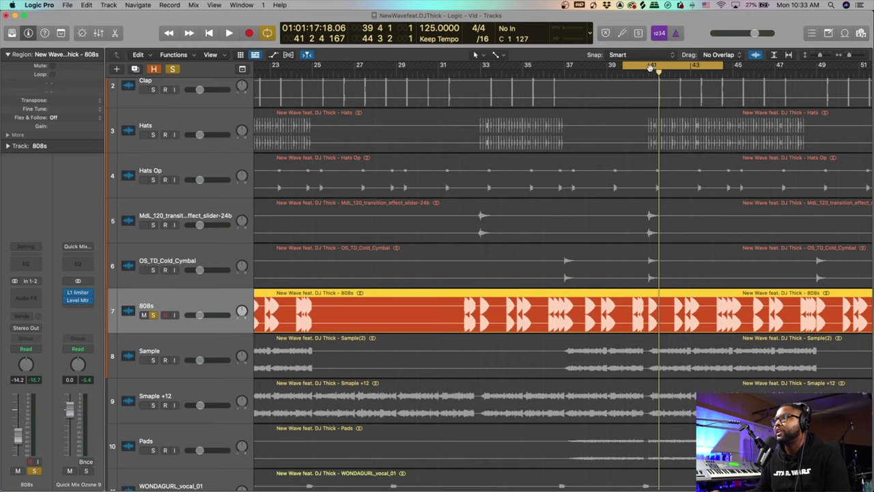
# Shift the cycle loop to bars 41–45 and play it
pyautogui.moveTo(651, 66); pyautogui.dragTo(675, 69)
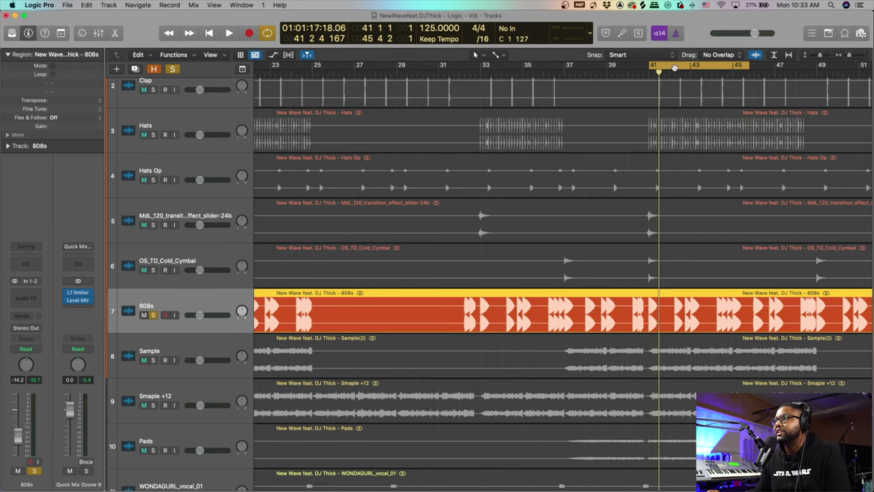
pyautogui.press('space')
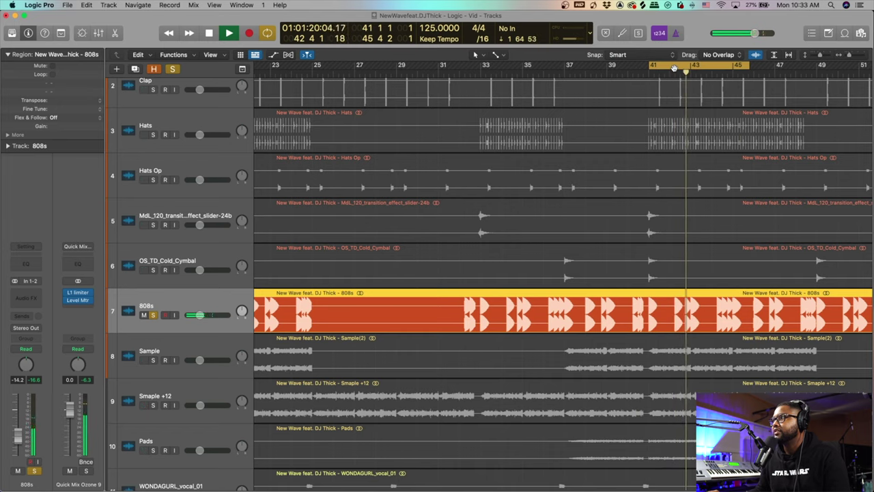
pyautogui.press('space')
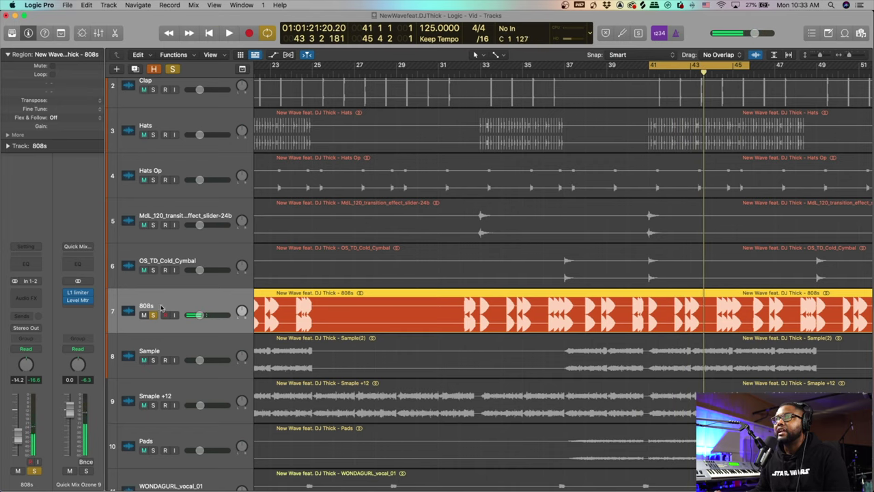
# Unsolo the 808s and switch cycle looping off
pyautogui.click(154, 316)
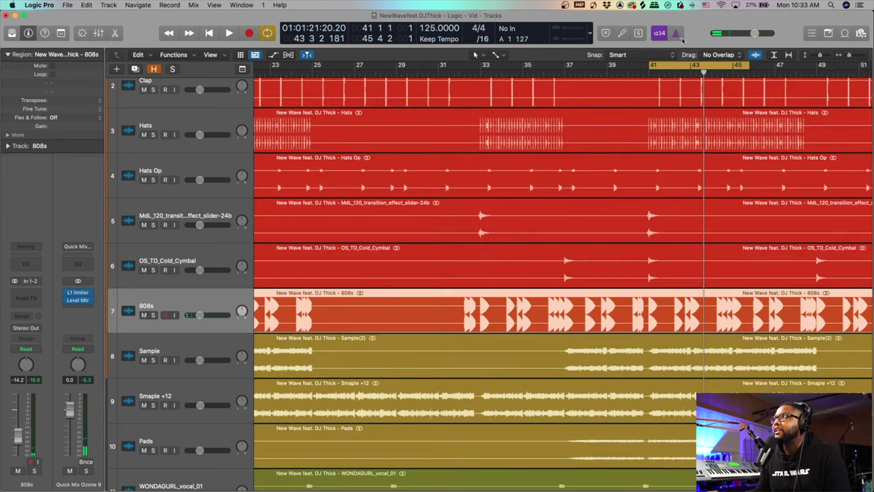
pyautogui.click(686, 63)
pyautogui.scroll(-3, 642, 162)
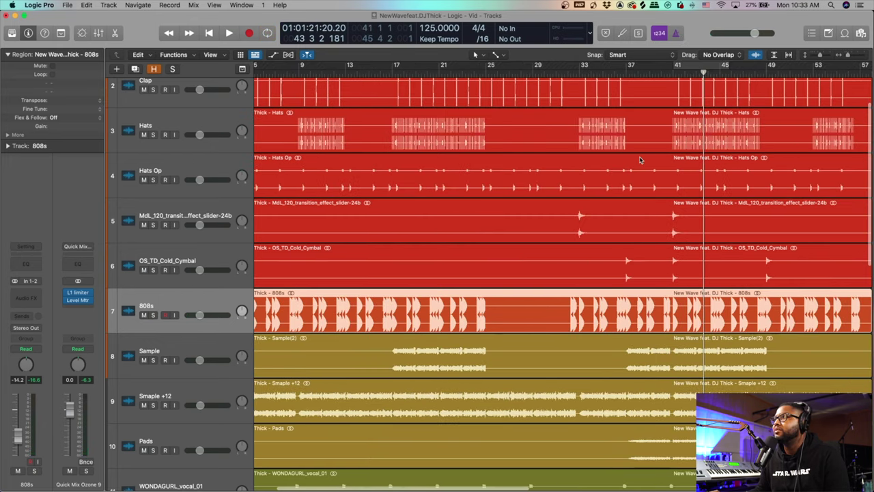
pyautogui.scroll(-2, 544, 265)
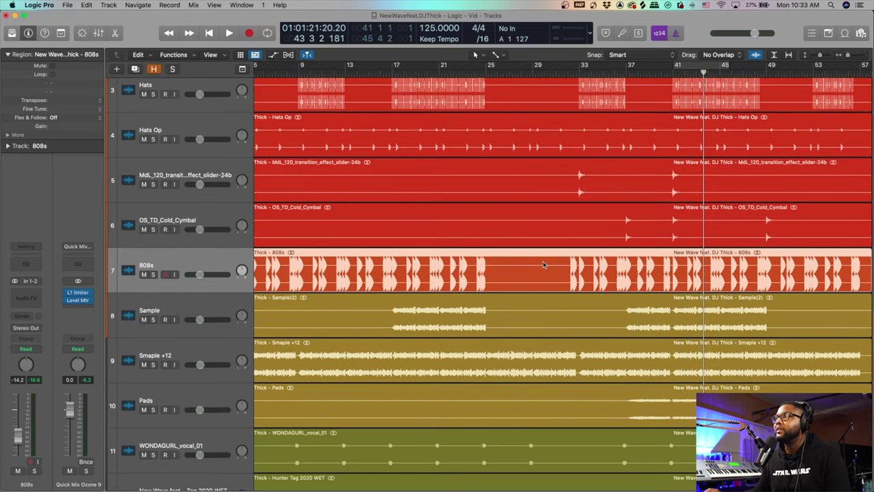
pyautogui.hscroll(-3, 594, 256)
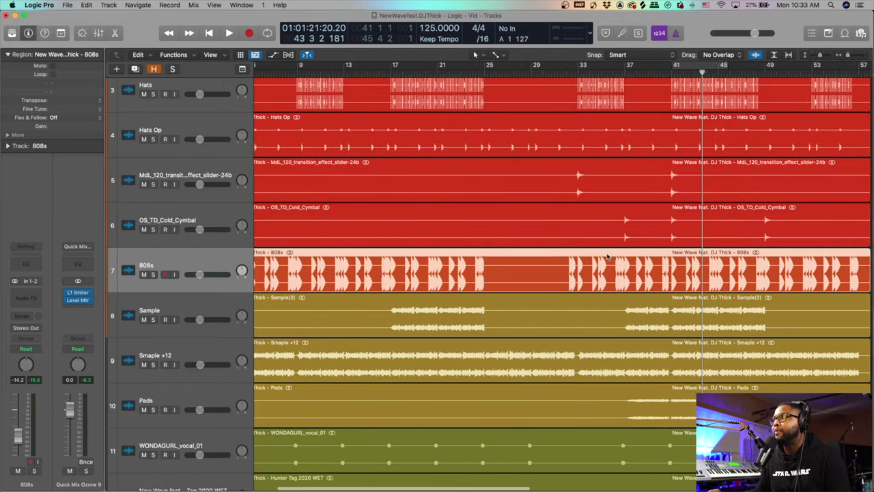
pyautogui.scroll(-2, 607, 256)
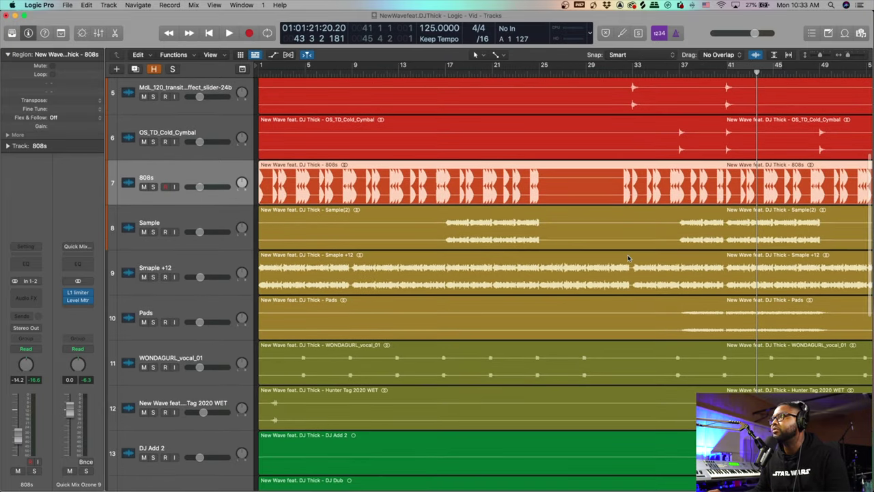
pyautogui.scroll(-1, 628, 256)
pyautogui.scroll(-1, 627, 255)
pyautogui.hscroll(3, 627, 255)
# Set a new cycle range, audition the Pads track solo, then clear the solo
pyautogui.moveTo(552, 65); pyautogui.dragTo(676, 65)
pyautogui.press('space')
pyautogui.click(147, 270)
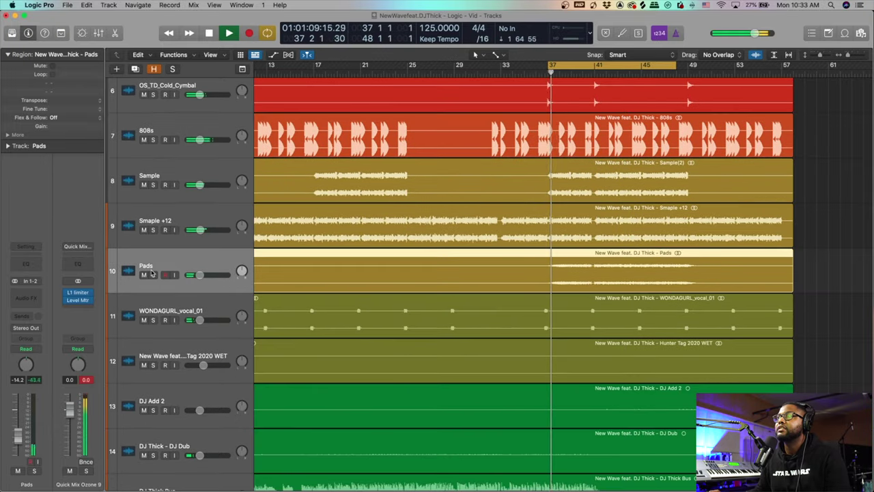
pyautogui.click(153, 275)
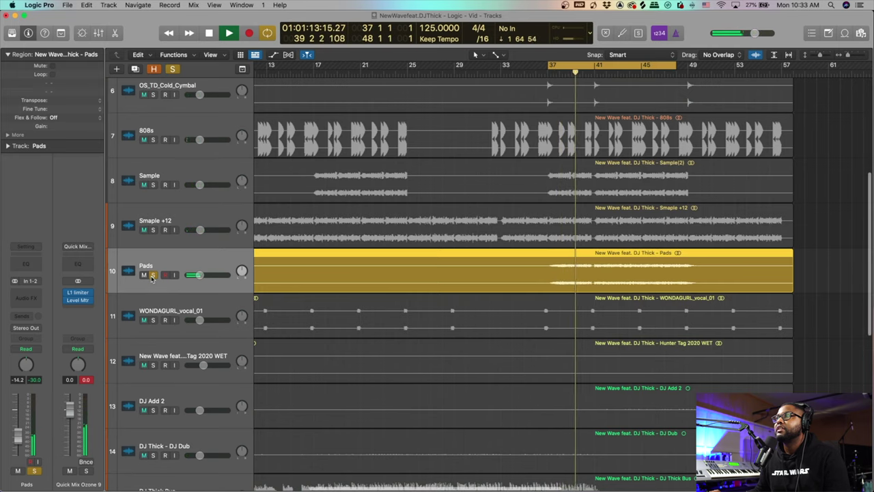
pyautogui.press('space')
pyautogui.press('s')
# Enlarge the track rows, zoom in, and play Pads solo again before unsoloing it
pyautogui.hscroll(-1, 547, 246)
pyautogui.hscroll(1, 546, 245)
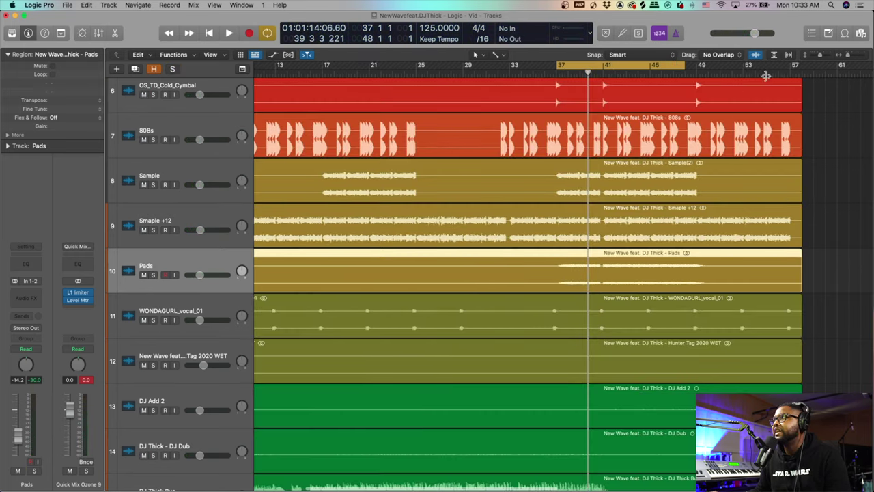
pyautogui.click(821, 58)
pyautogui.scroll(-1, 663, 198)
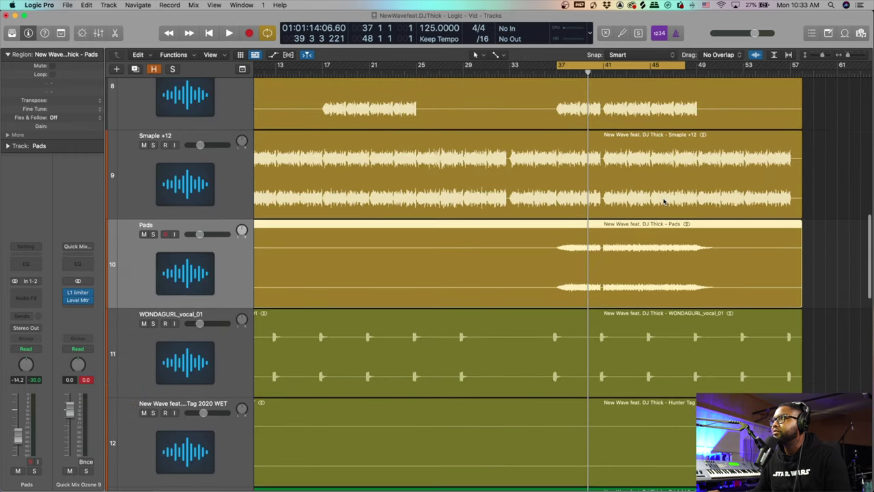
pyautogui.press('super+Right')
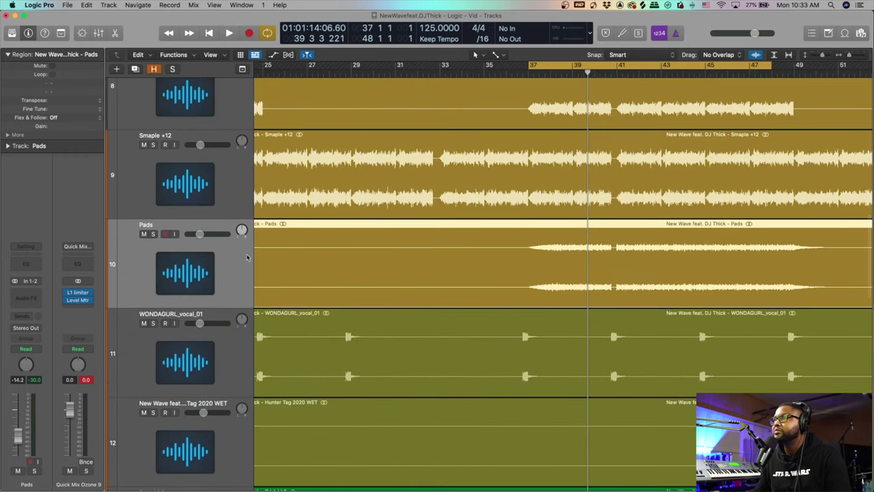
pyautogui.click(153, 235)
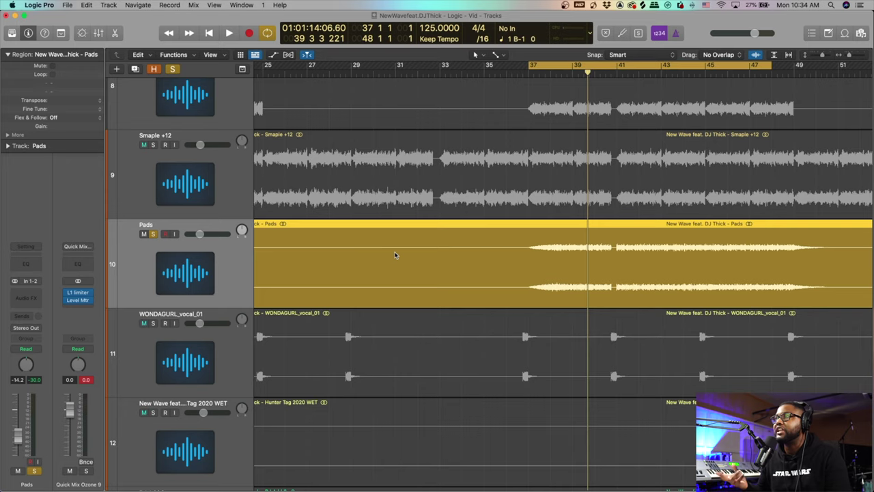
pyautogui.press('space')
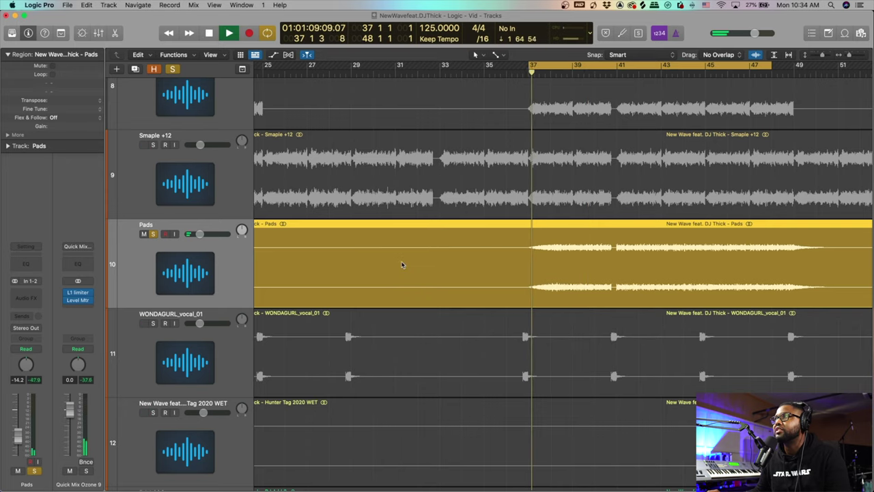
pyautogui.click(153, 234)
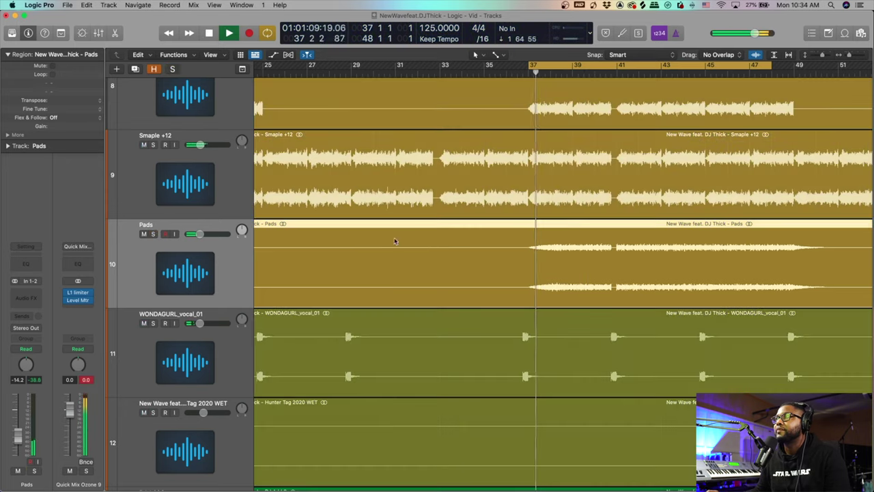
pyautogui.scroll(-5, 536, 254)
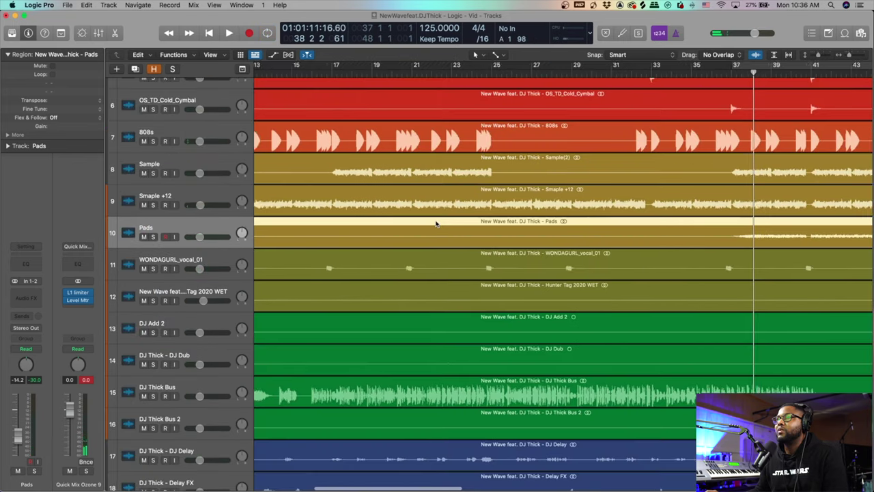
# Cycle bars 8–10, solo and play WONDAGURL_vocal_01, then select that track
pyautogui.hscroll(-3, 437, 223)
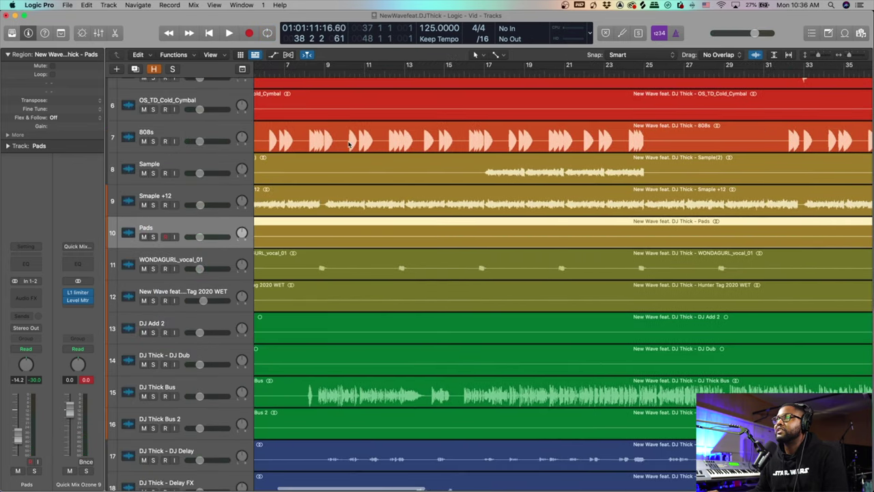
pyautogui.moveTo(315, 70)
pyautogui.mouseDown()
pyautogui.moveTo(341, 69)
pyautogui.moveTo(326, 69)
pyautogui.mouseUp()
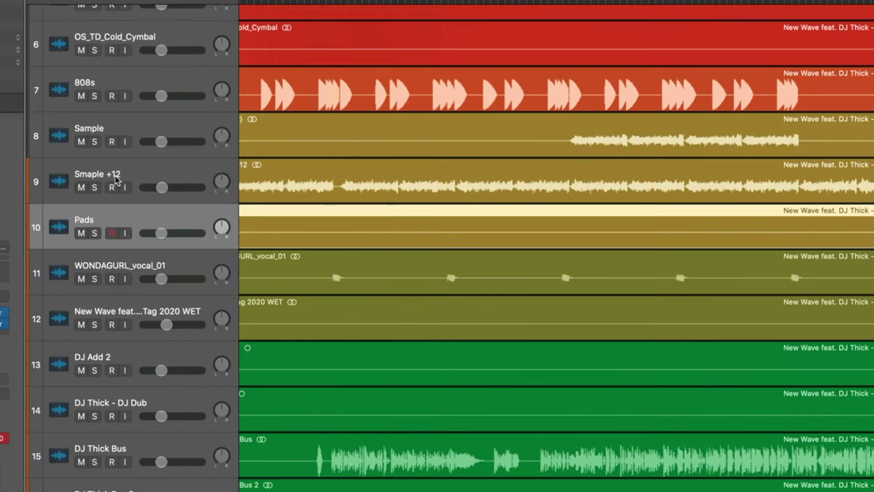
pyautogui.click(95, 279)
pyautogui.press('space')
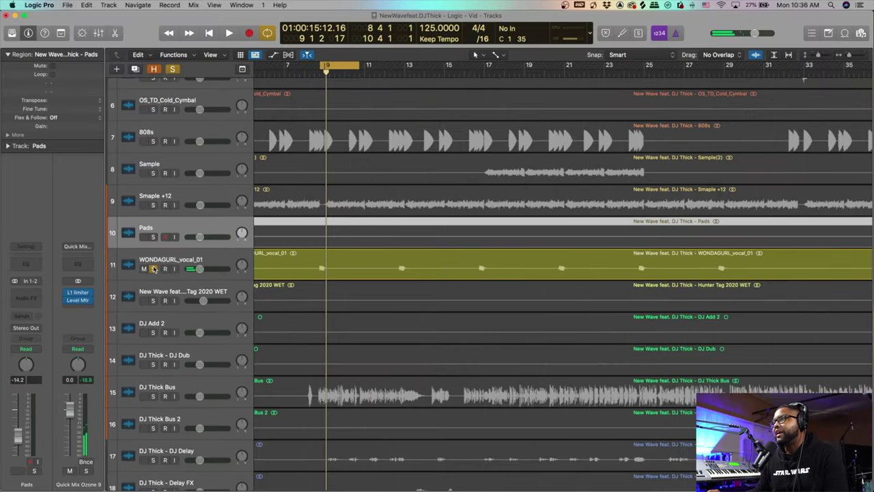
pyautogui.click(173, 260)
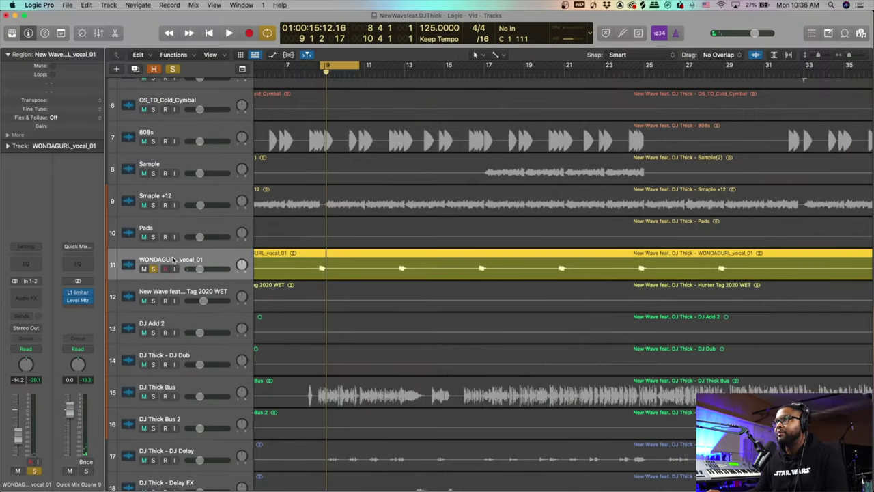
# Clear the solo on WONDAGURL_vocal_01 with the S key
pyautogui.press('s')
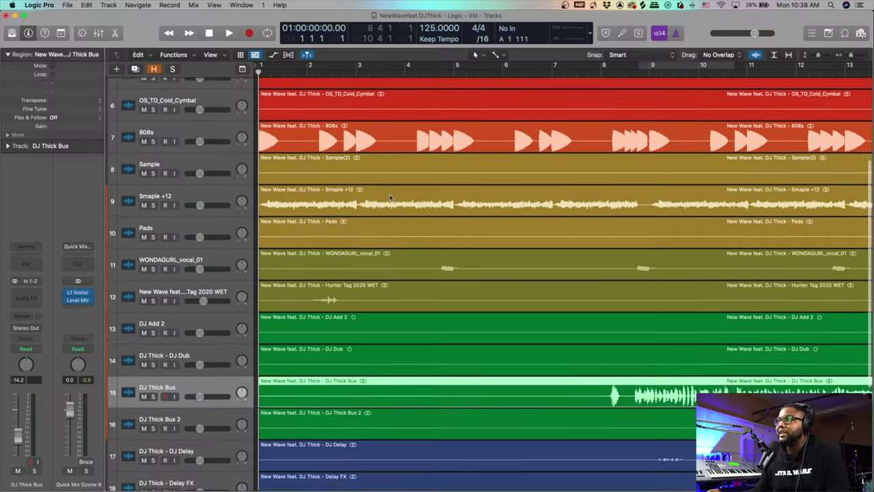
pyautogui.scroll(-1, 391, 198)
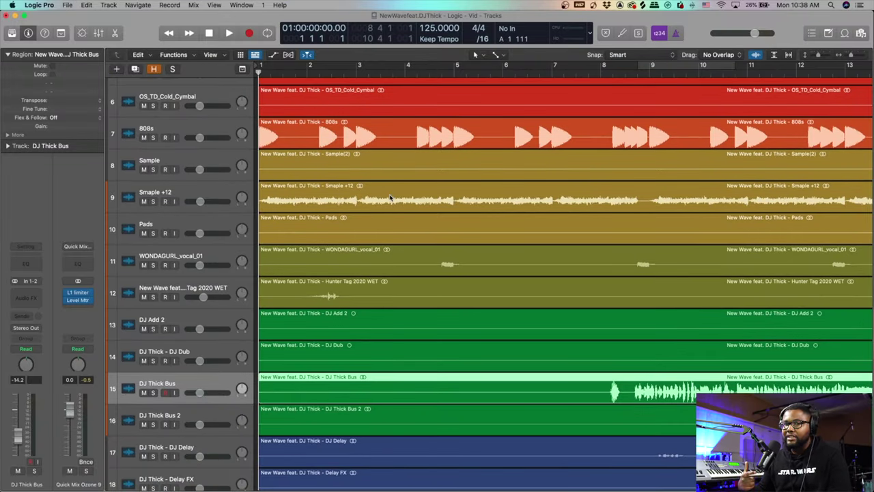
pyautogui.press('space')
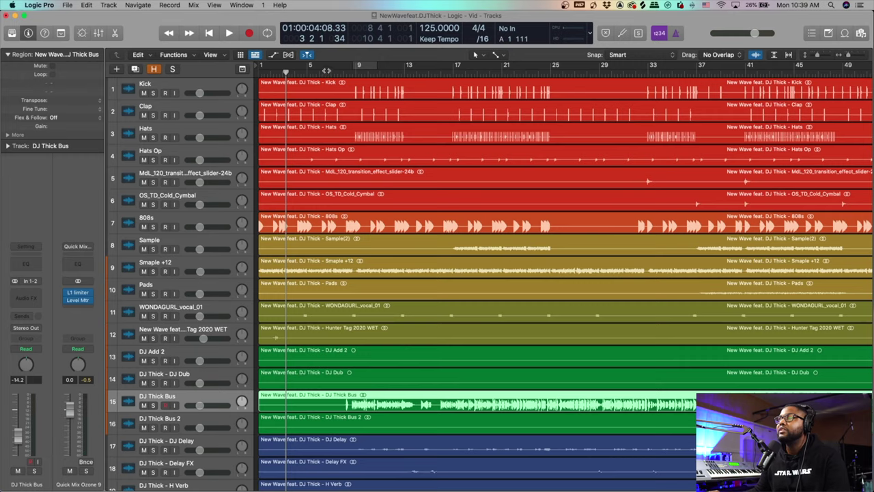
pyautogui.click(343, 71)
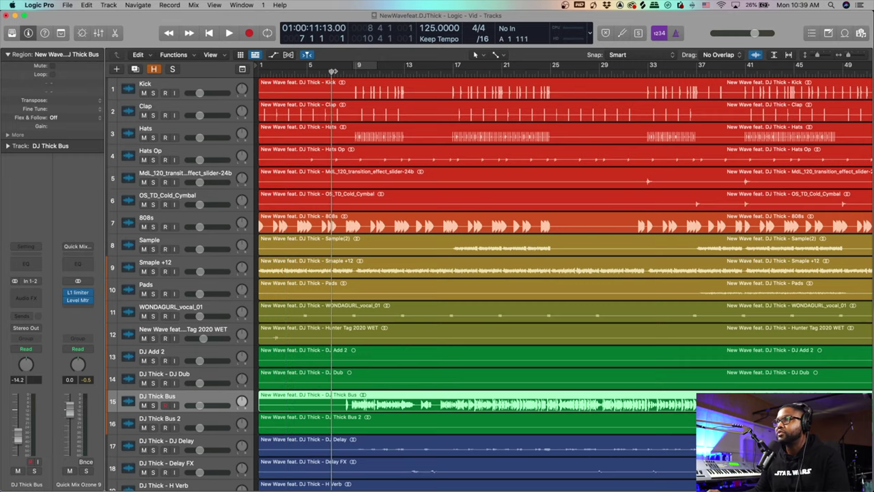
pyautogui.press('space')
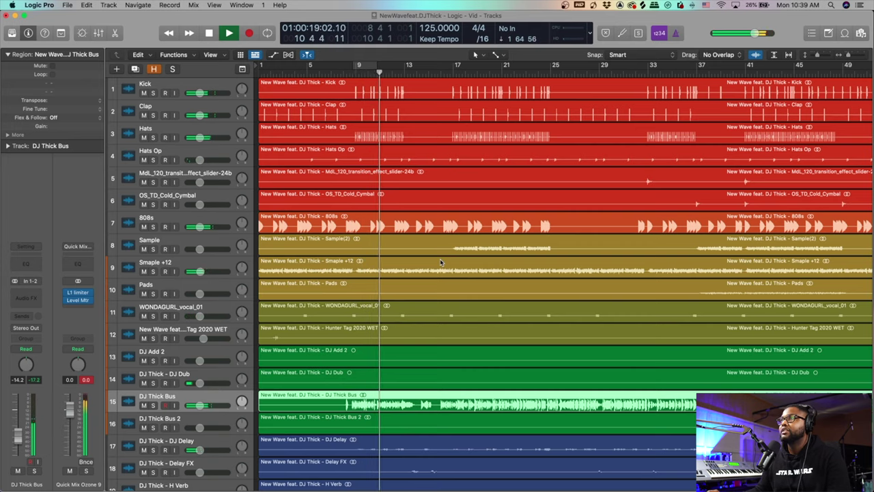
pyautogui.press('space')
pyautogui.scroll(-2, 351, 252)
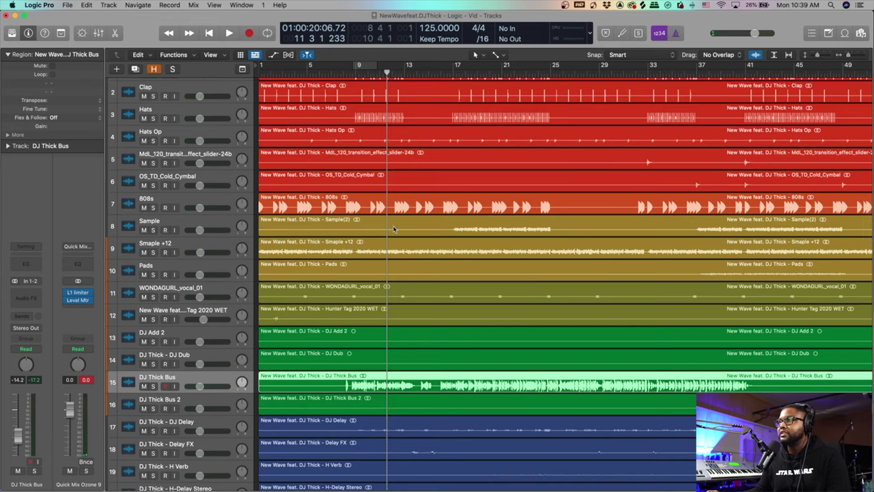
pyautogui.press('super+Right')
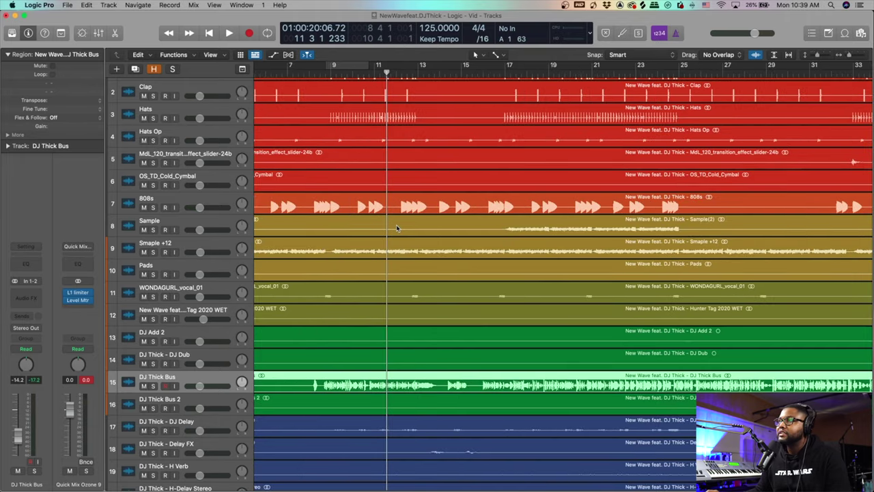
pyautogui.hscroll(-5, 417, 243)
pyautogui.scroll(-2, 435, 256)
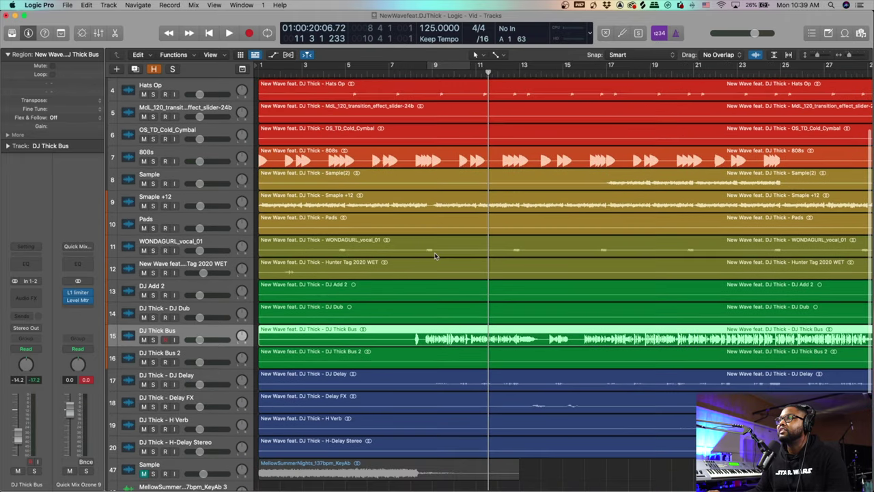
pyautogui.click(196, 286)
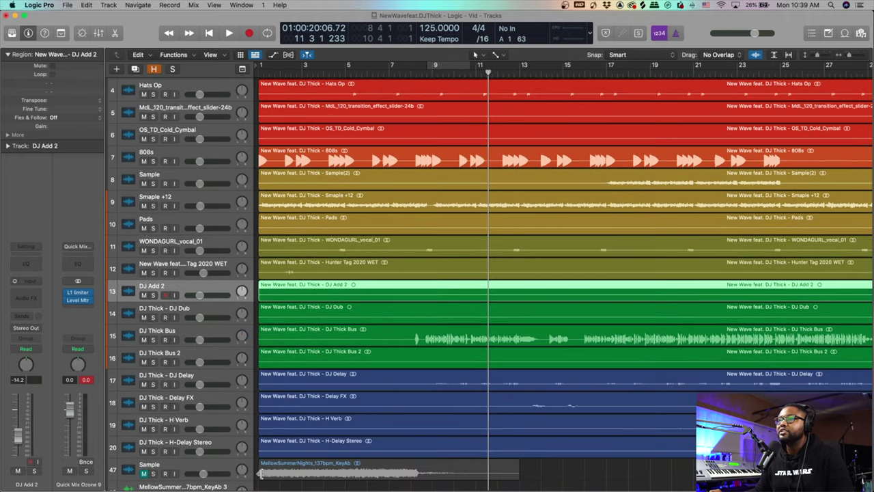
pyautogui.keyDown('shift'); pyautogui.click(194, 444); pyautogui.keyUp('shift')
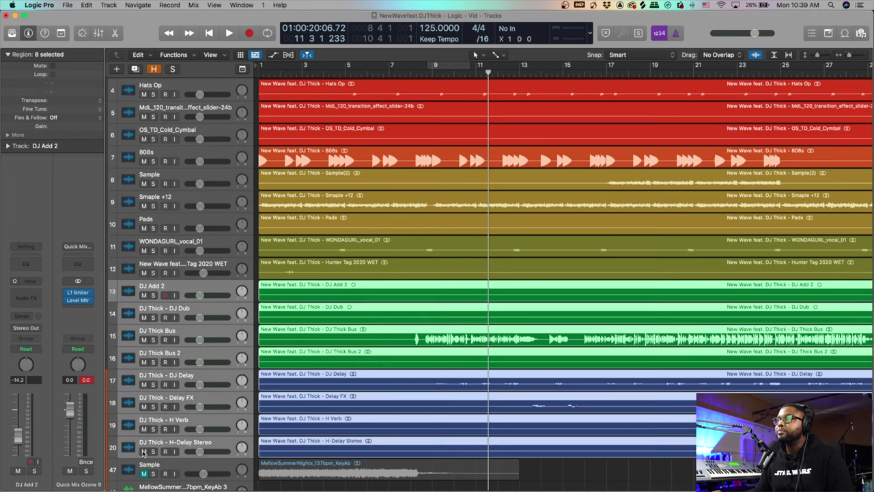
pyautogui.click(143, 452)
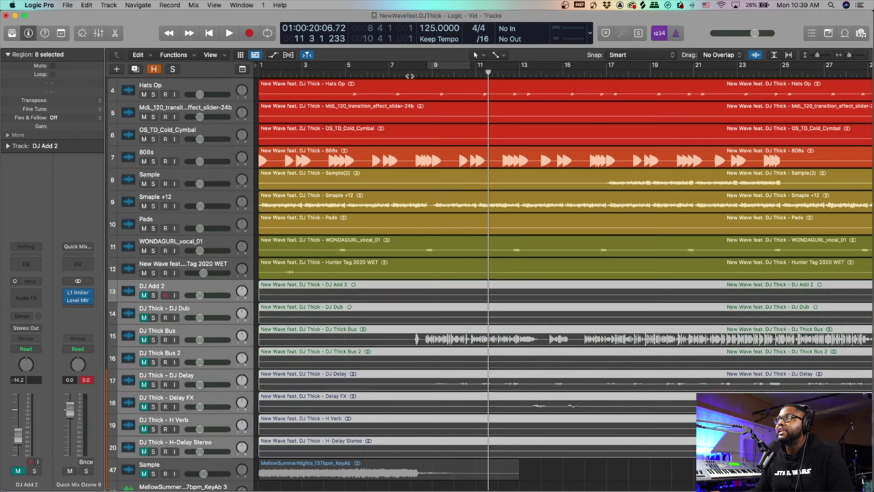
pyautogui.click(410, 76)
pyautogui.press('space')
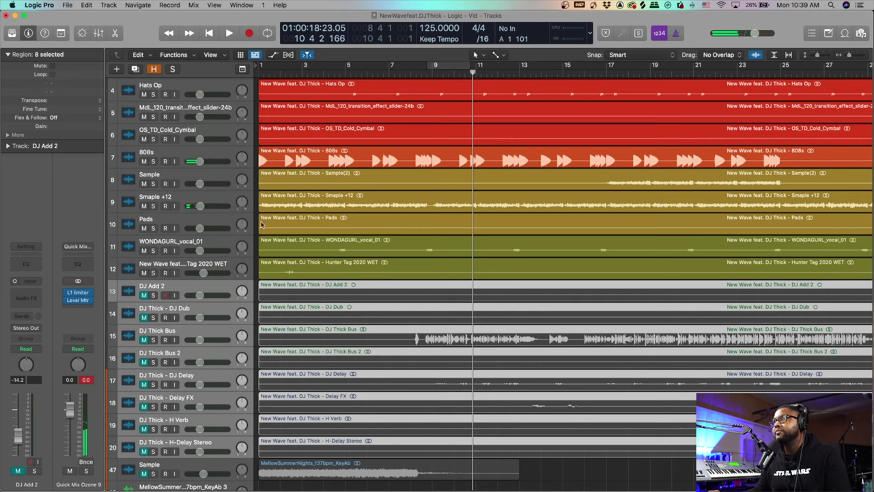
pyautogui.click(144, 295)
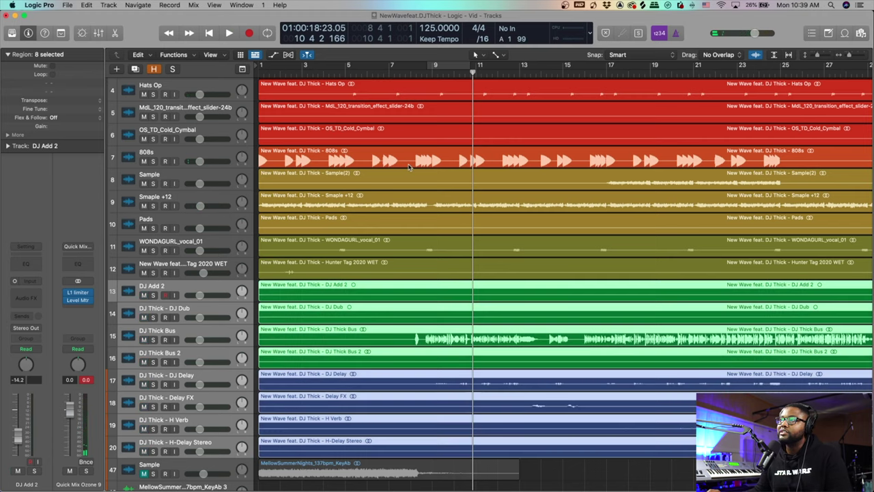
pyautogui.click(402, 73)
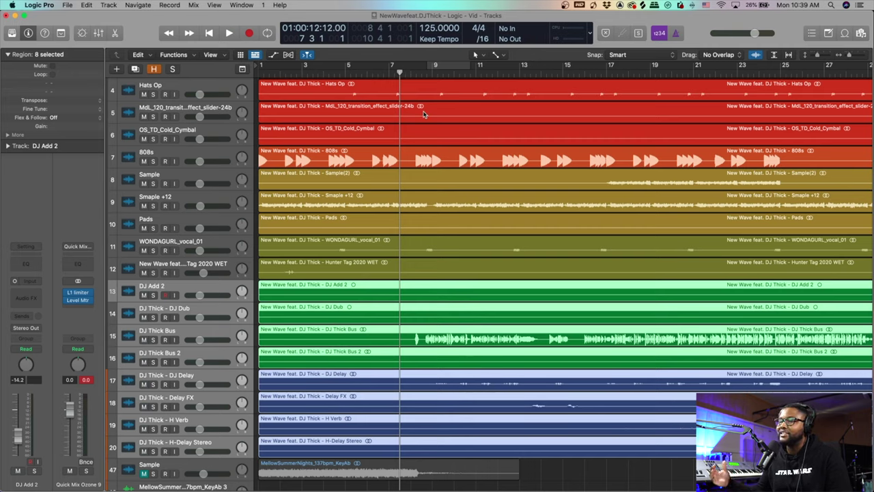
pyautogui.press('space')
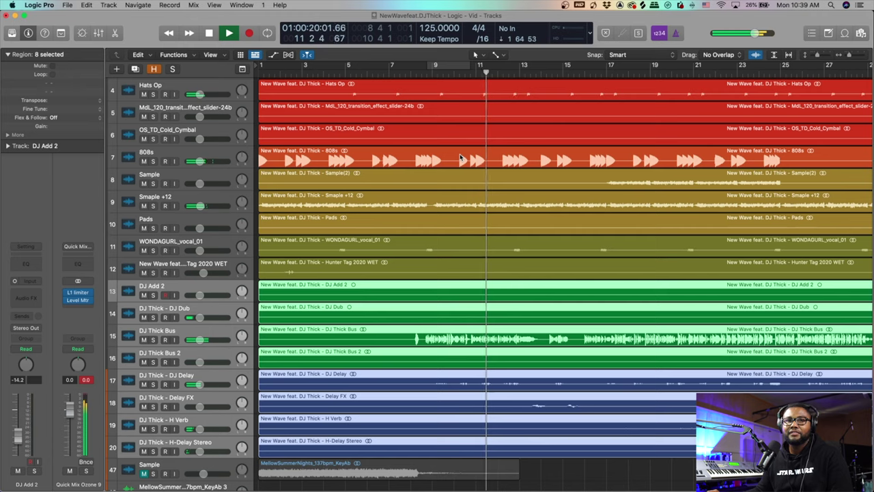
pyautogui.press('space')
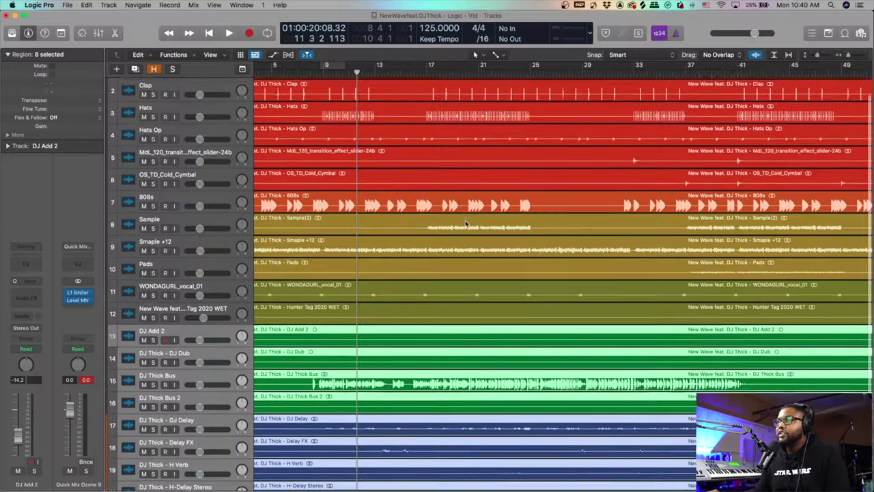
# Select the DJ Thick - DJ Delay track, play it soloed from bar 9, then unsolo
pyautogui.scroll(-2, 466, 224)
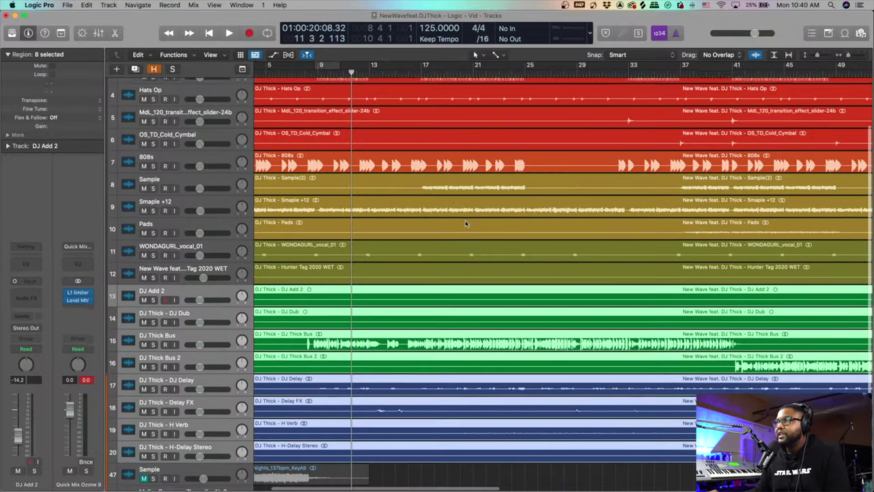
pyautogui.click(182, 292)
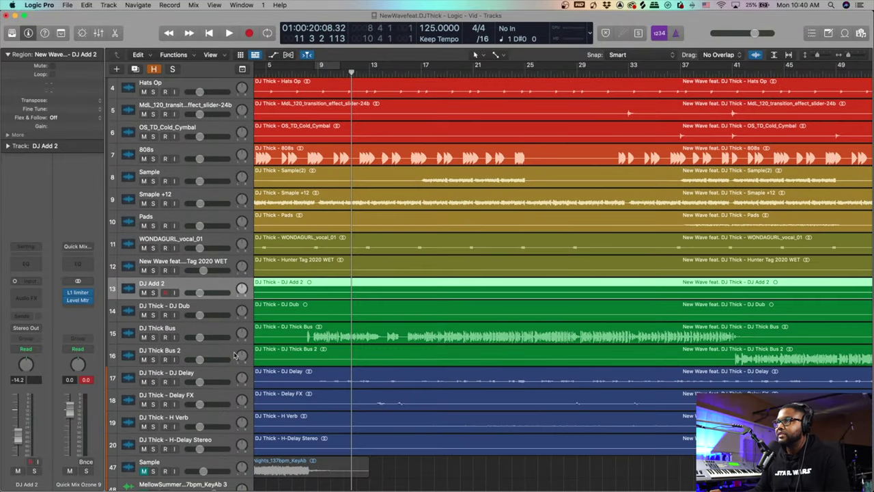
pyautogui.click(355, 328)
pyautogui.scroll(-1, 382, 325)
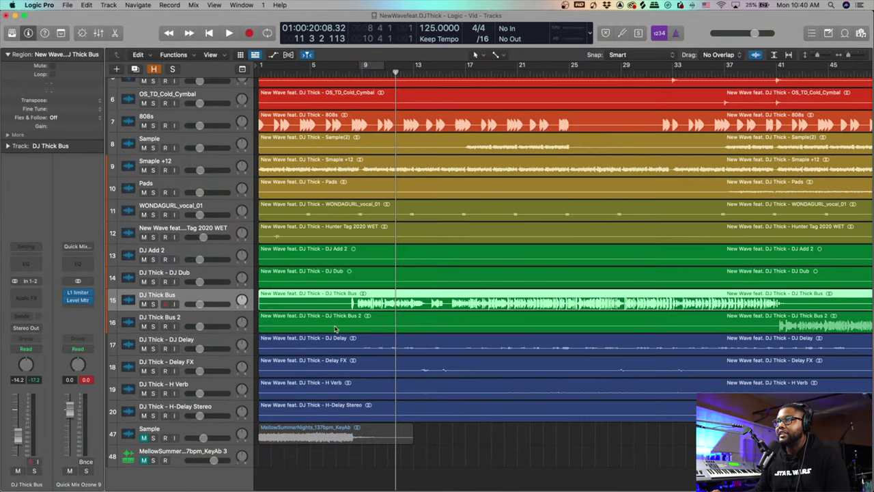
pyautogui.click(197, 340)
pyautogui.click(154, 348)
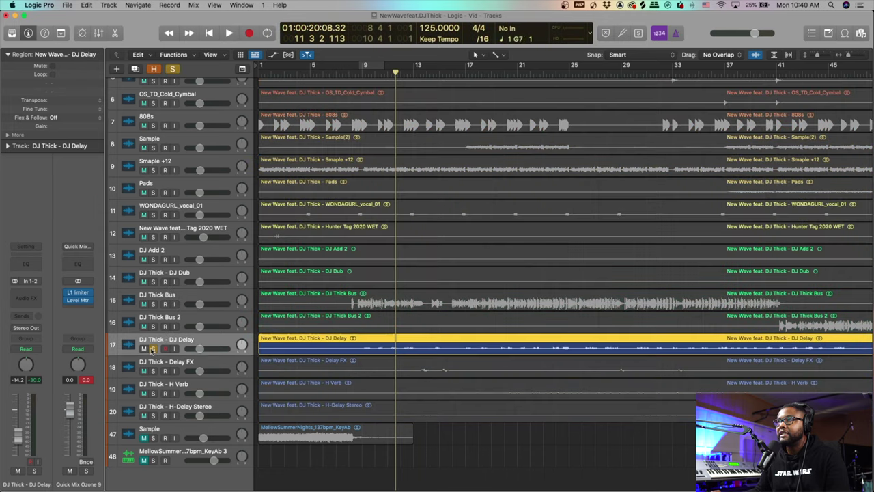
pyautogui.press('space')
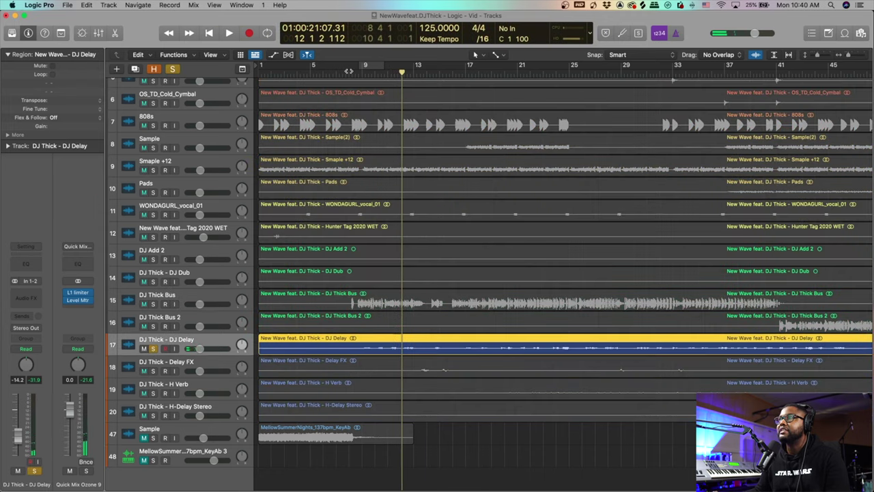
pyautogui.press('space')
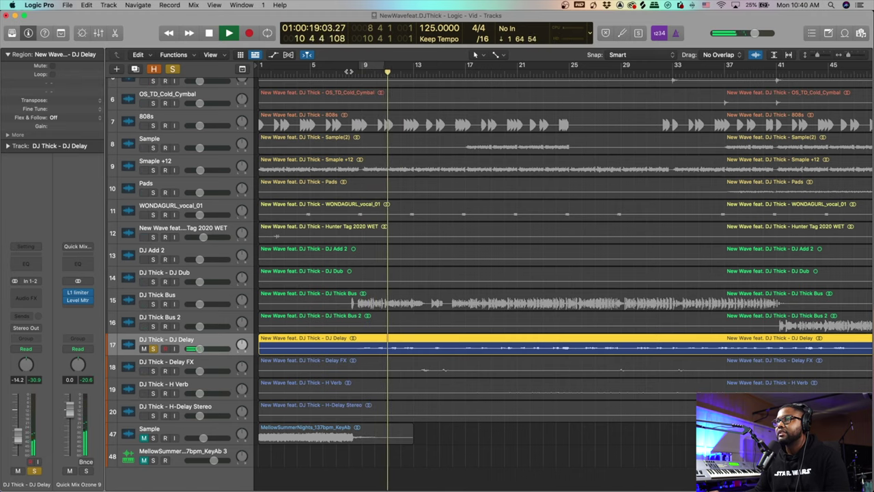
pyautogui.press('space')
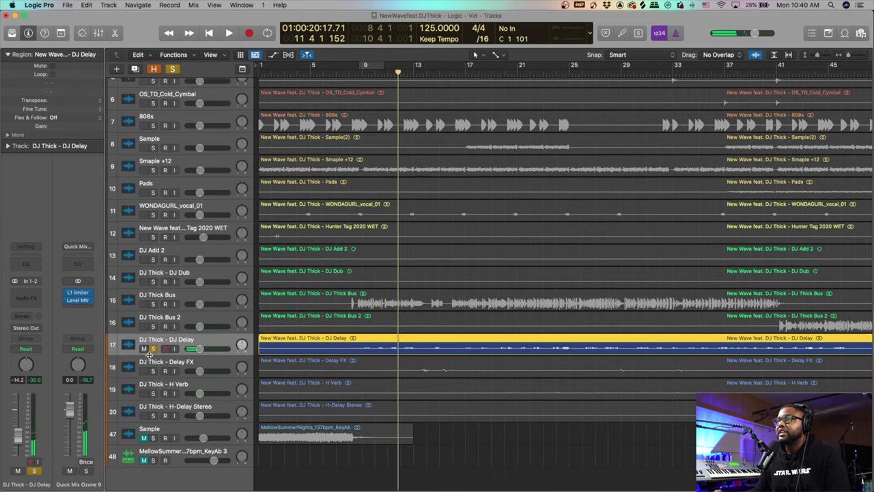
pyautogui.click(154, 348)
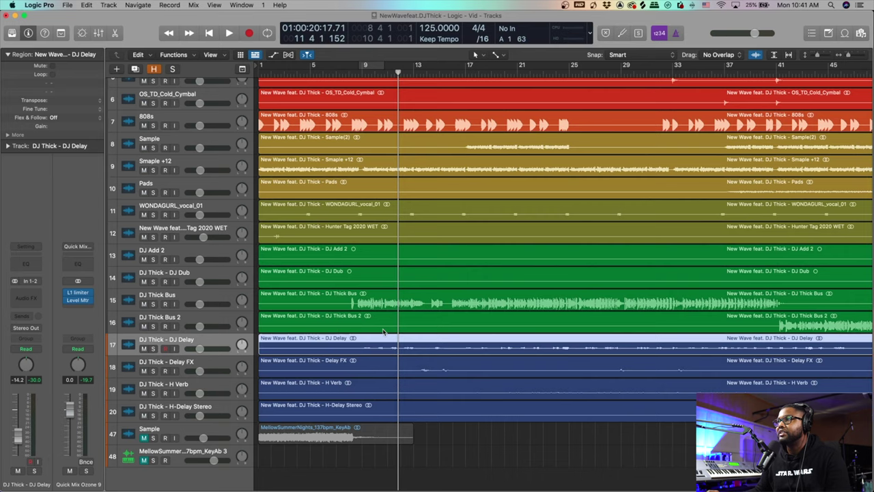
# Audition DJ Delay and Delay FX soloed, then Delay FX alone, and clear both solos
pyautogui.hscroll(2, 384, 332)
pyautogui.hscroll(-2, 383, 332)
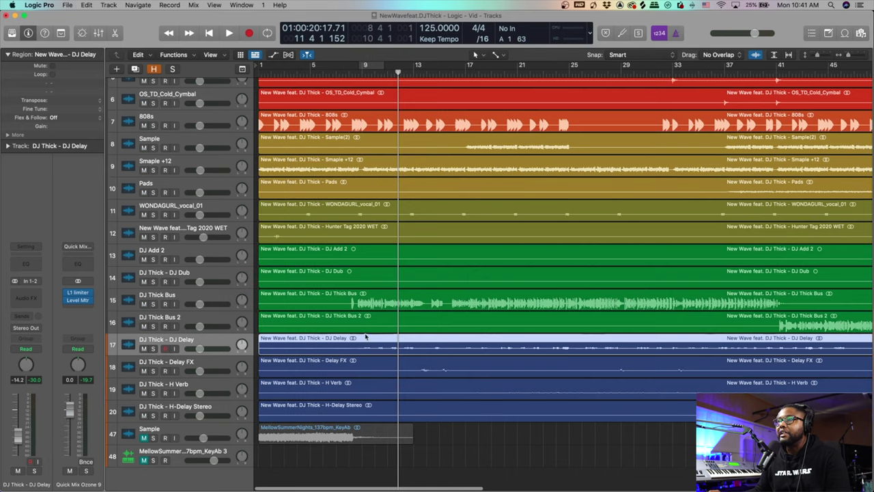
pyautogui.click(154, 349)
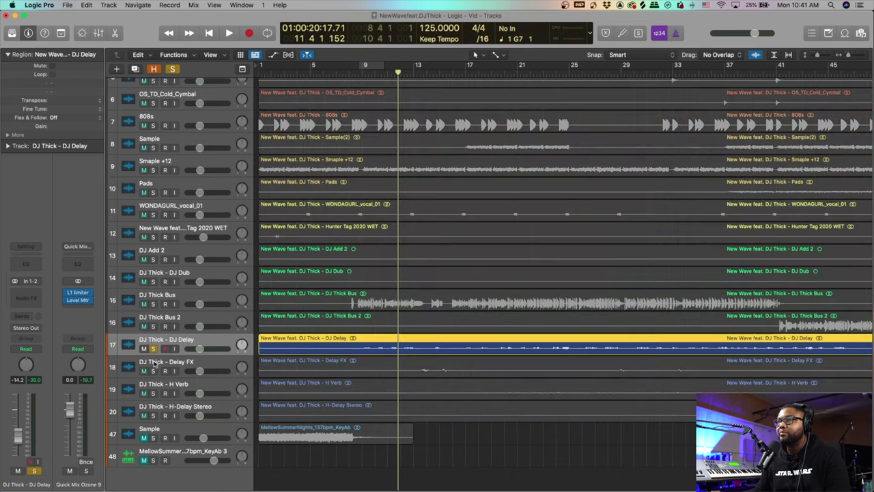
pyautogui.click(153, 371)
pyautogui.press('space')
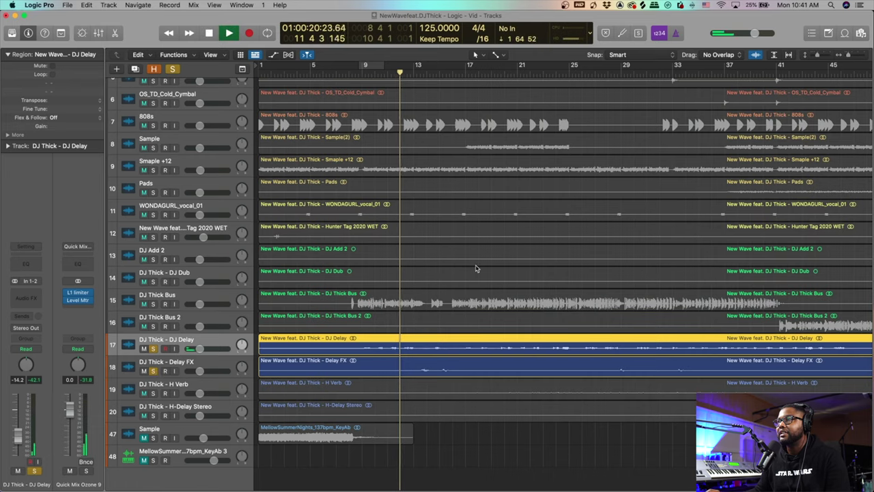
pyautogui.click(153, 349)
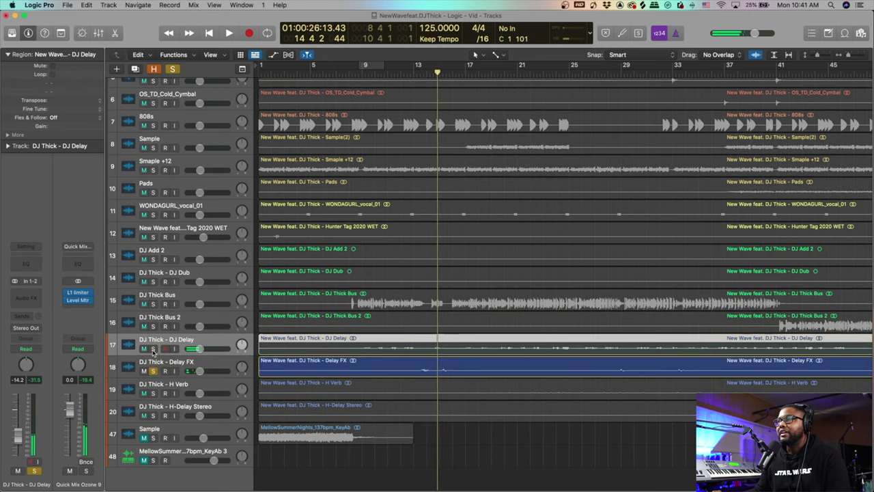
pyautogui.click(412, 72)
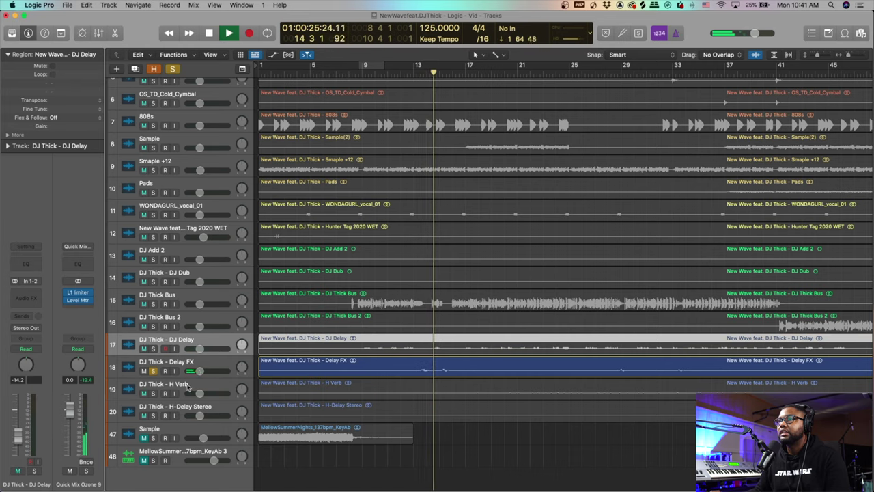
pyautogui.press('space')
pyautogui.click(153, 371)
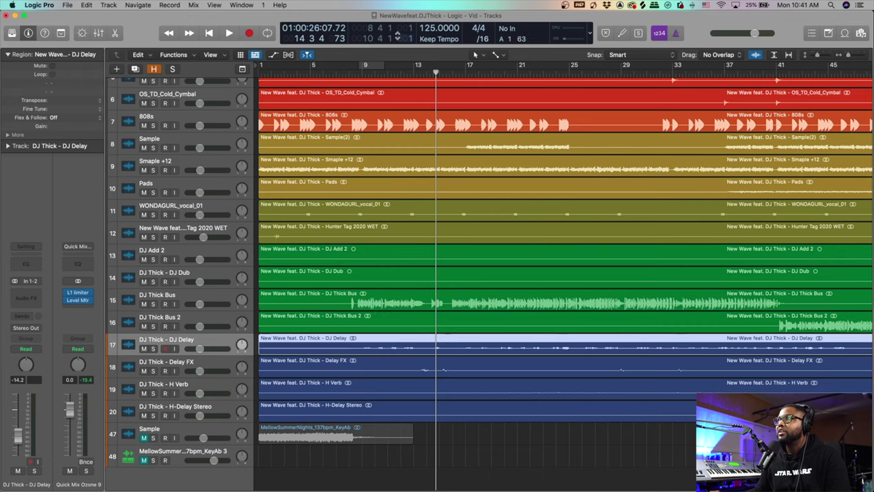
# Play the full unsoloed beat from bar 12
pyautogui.click(394, 69)
pyautogui.click(404, 70)
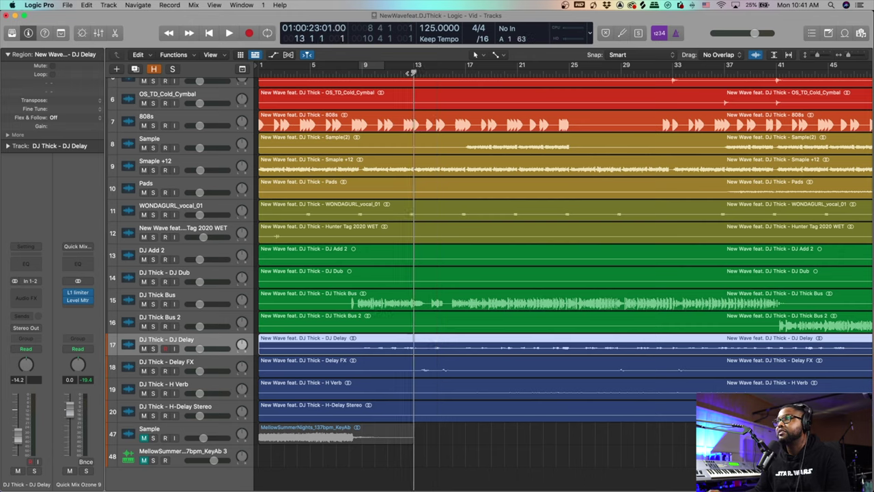
pyautogui.press('space')
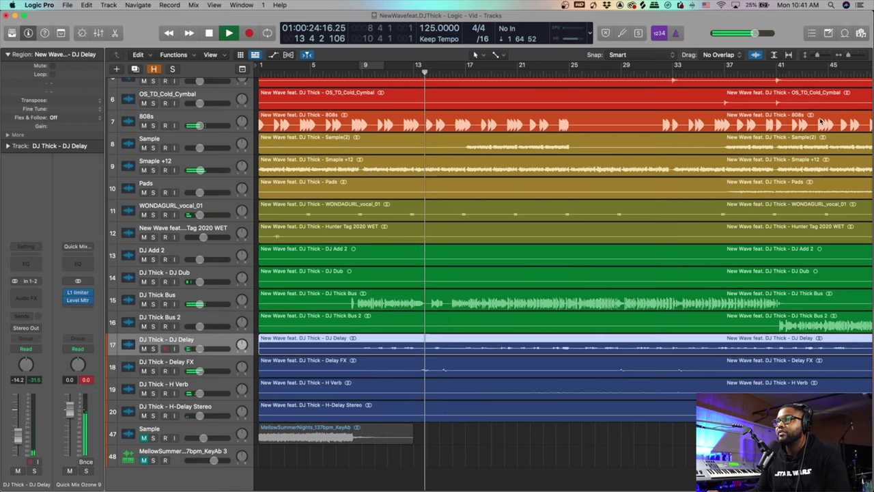
pyautogui.press('space')
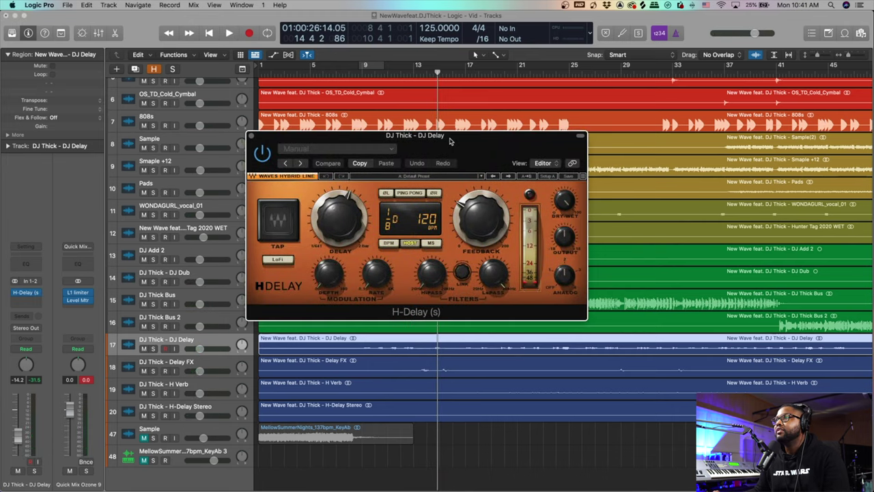
pyautogui.moveTo(453, 144)
pyautogui.mouseDown()
pyautogui.moveTo(447, 128)
pyautogui.moveTo(442, 139)
pyautogui.mouseUp()
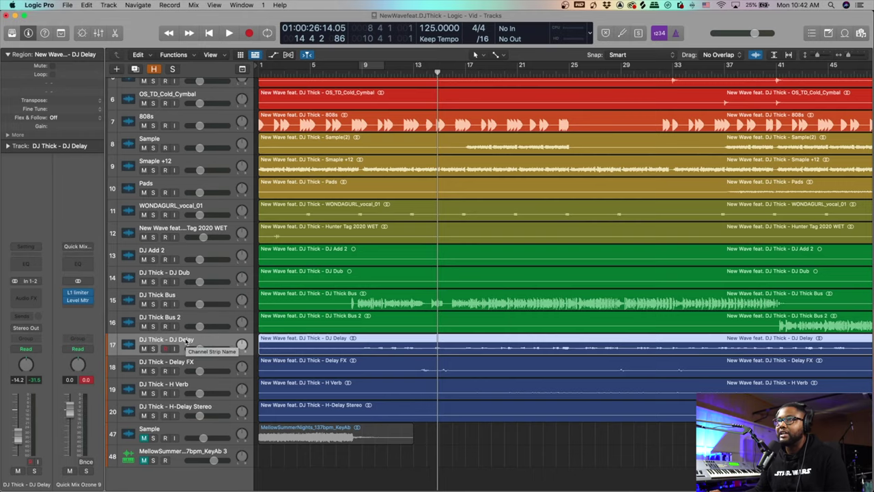
# Duplicate the DJ Thick - Delay FX track and insert a stereo H-Delay on the copy
pyautogui.click(209, 365)
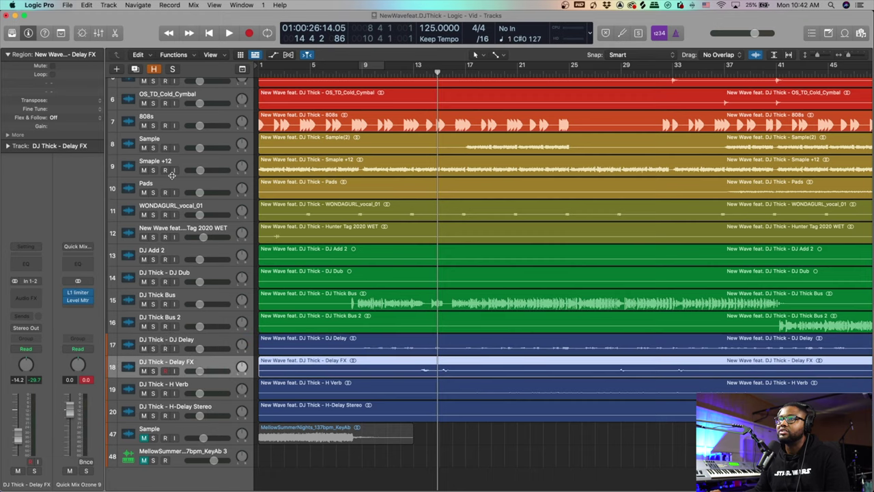
pyautogui.press('super+d')
pyautogui.click(27, 292)
pyautogui.click(111, 312)
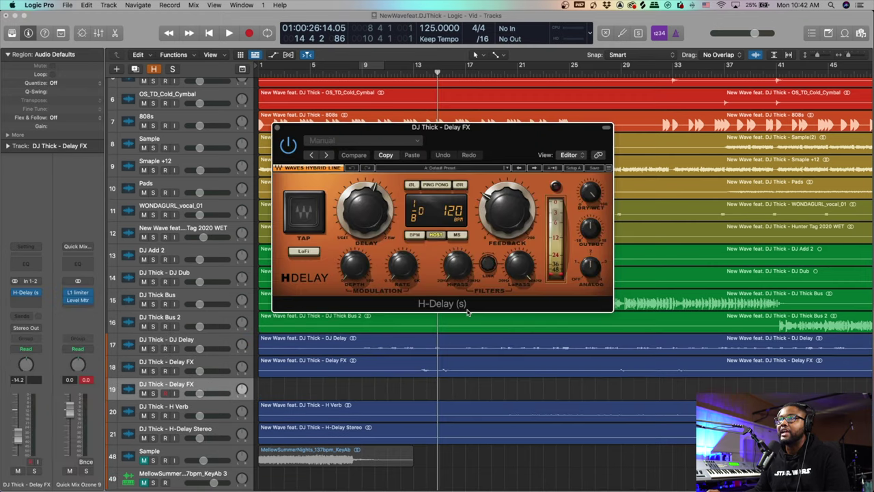
pyautogui.click(277, 129)
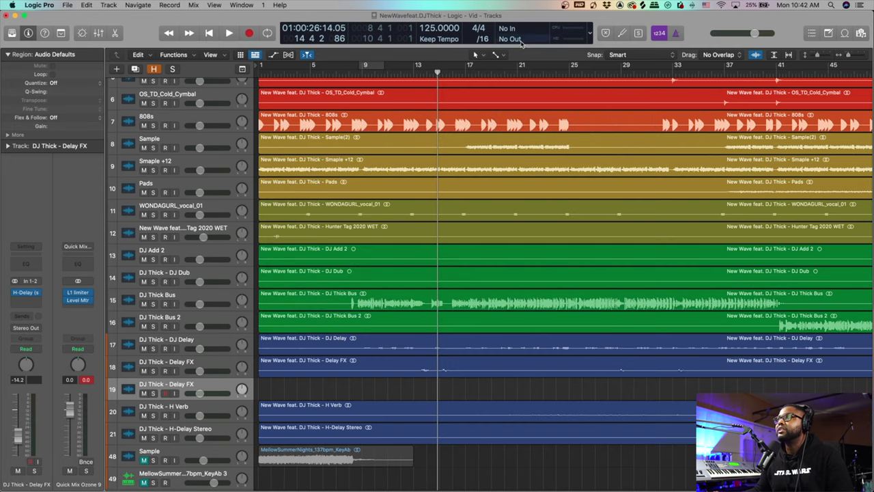
# Switch to the Marquee tool, zoom in on the vocals around bars 12–17, and start playback
pyautogui.click(499, 55)
pyautogui.click(536, 114)
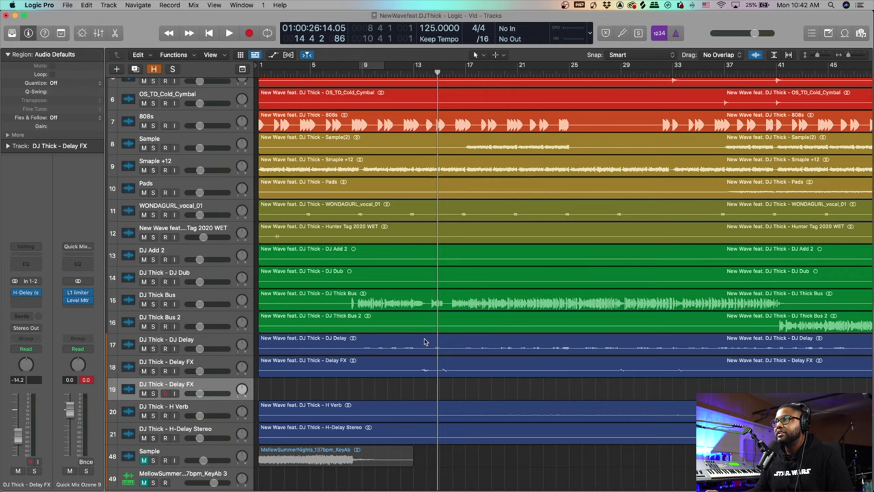
pyautogui.press('super+Right')
pyautogui.press('super+Down')
pyautogui.press('space')
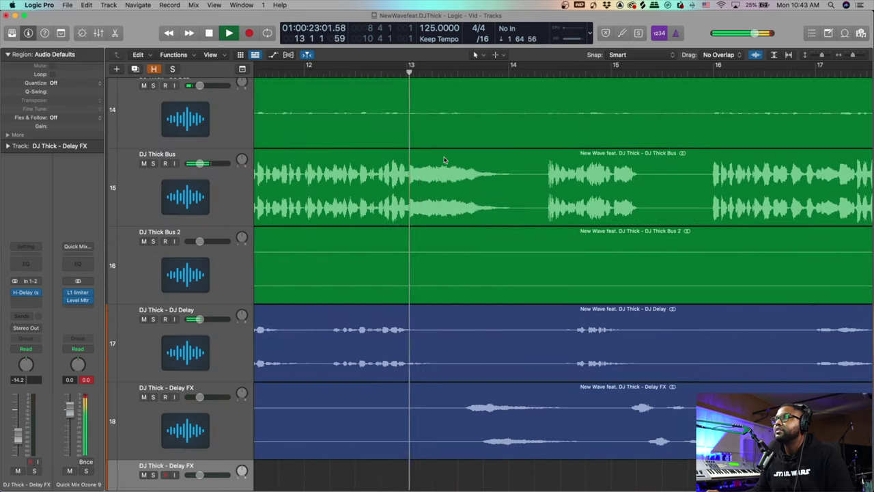
# Copy the DJ Thick Bus vocal slice around bar 13 onto the new track 19
pyautogui.press('space')
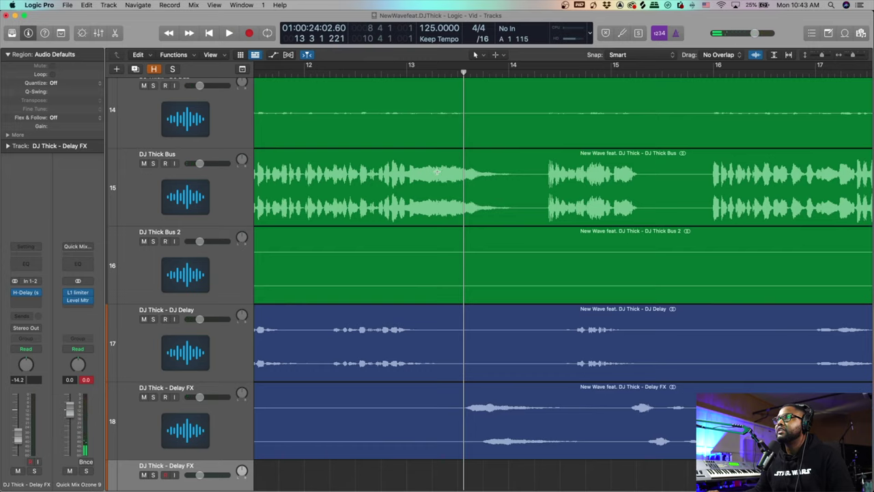
pyautogui.moveTo(438, 172); pyautogui.dragTo(527, 182)
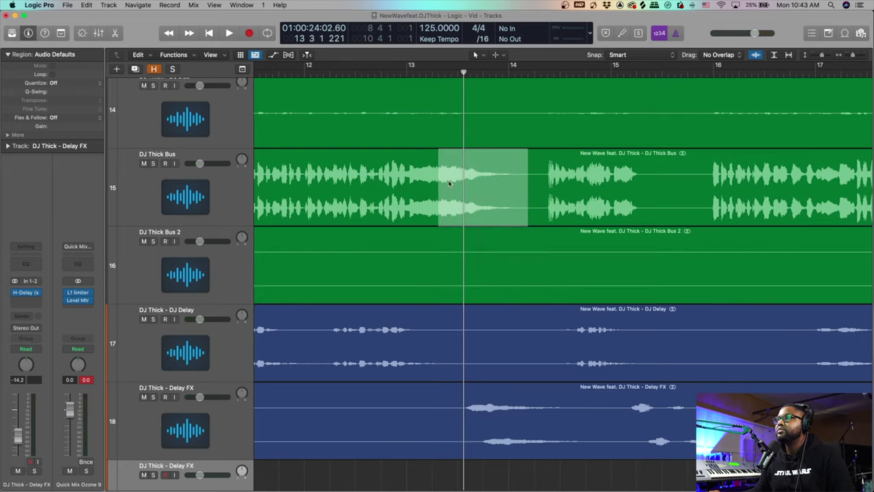
pyautogui.scroll(-3, 448, 183)
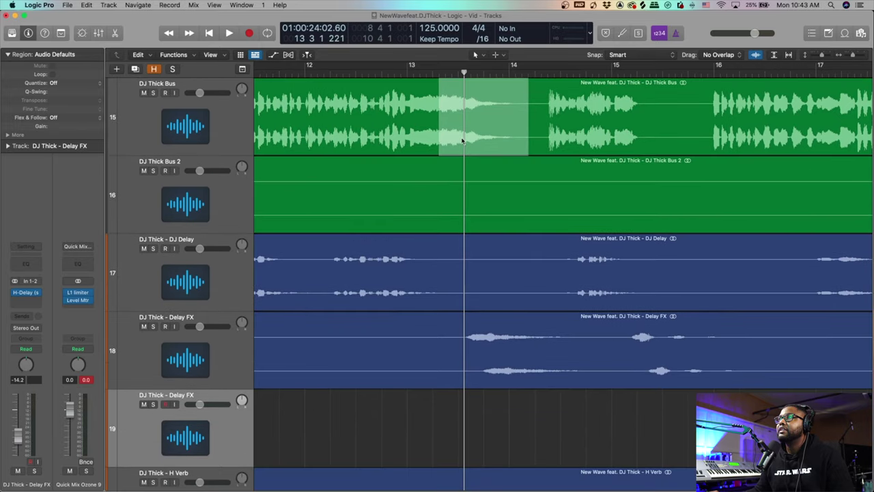
pyautogui.moveTo(461, 129); pyautogui.dragTo(460, 429)
pyautogui.click(312, 442)
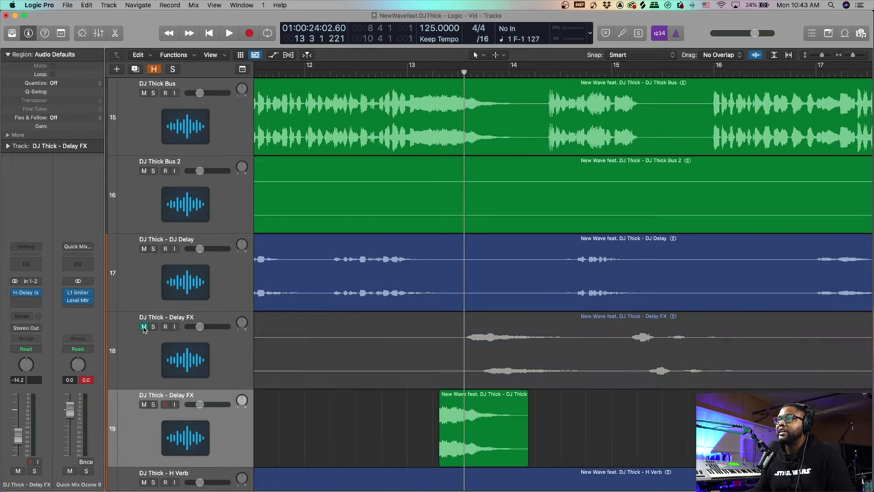
# Play back the delay throw section, then open the H-Delay on track 19
pyautogui.click(419, 74)
pyautogui.press('space')
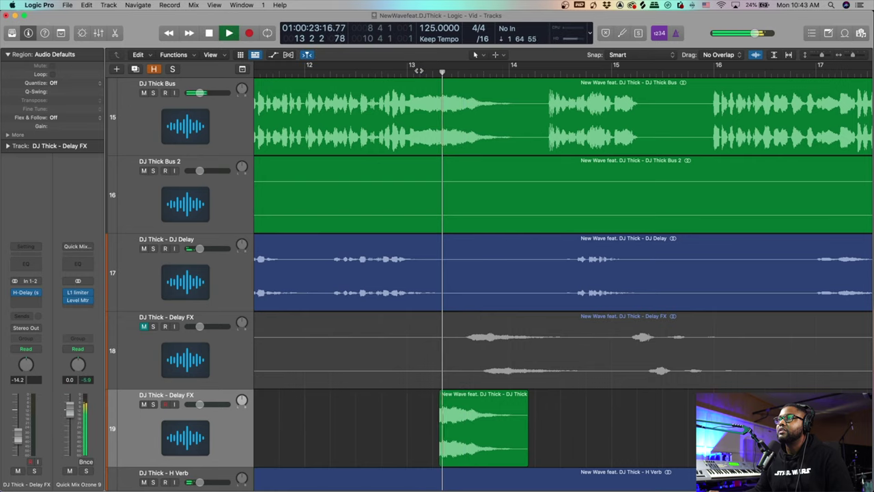
pyautogui.press('space')
pyautogui.click(27, 294)
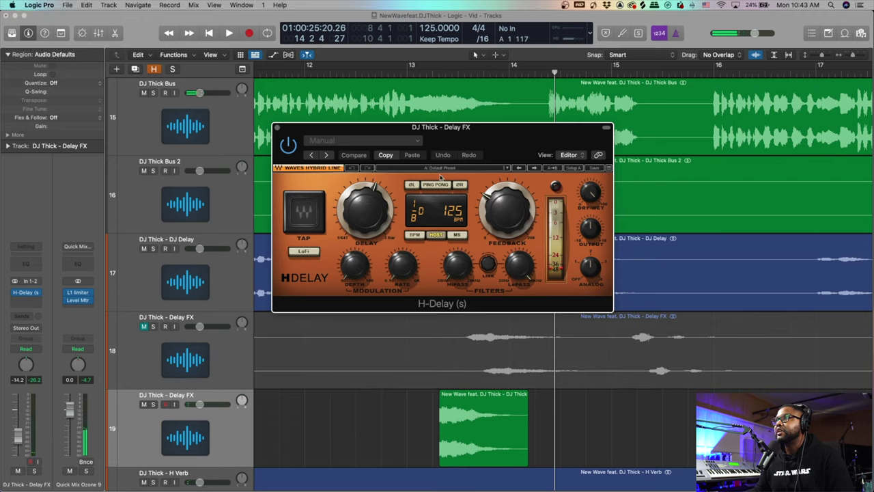
# Adjust the H-Delay filter cutoff while replaying the vocal throw, then close the plug-in
pyautogui.click(413, 74)
pyautogui.press('space')
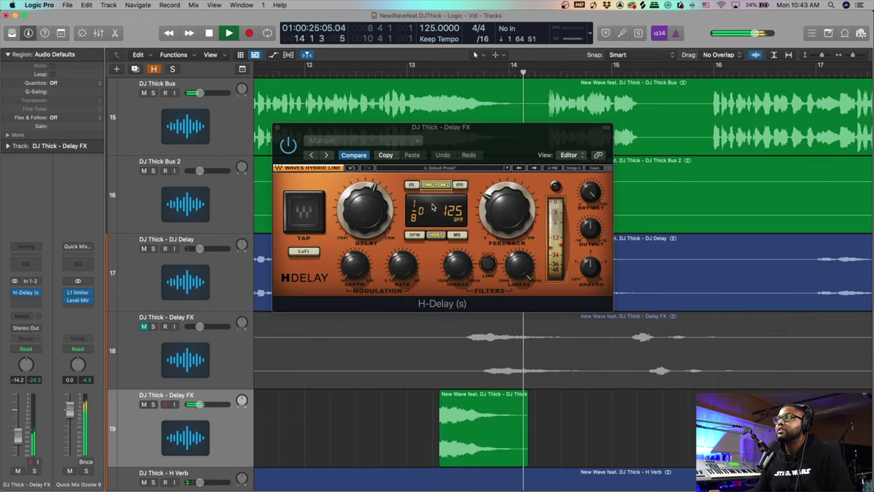
pyautogui.press('space')
pyautogui.click(519, 265)
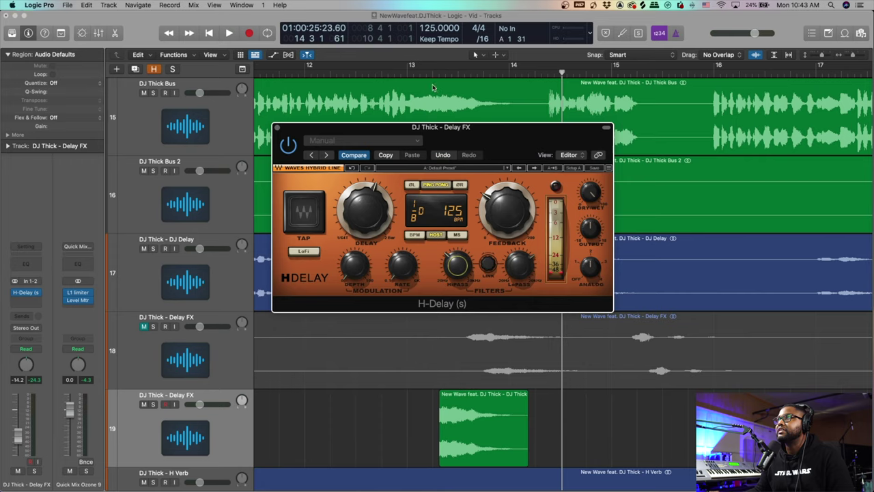
pyautogui.click(410, 74)
pyautogui.press('space')
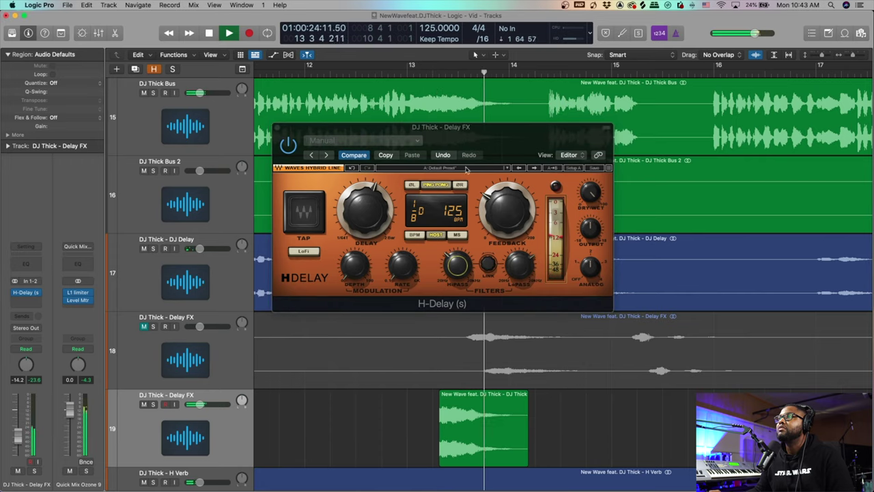
pyautogui.press('space')
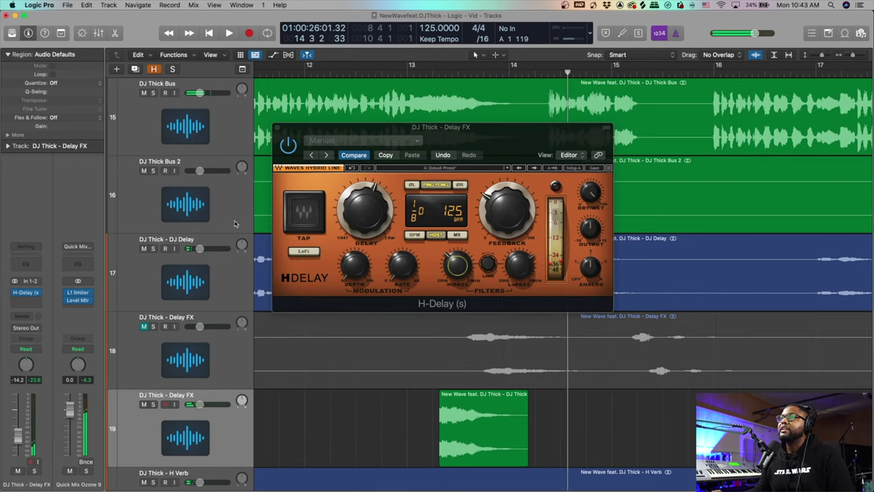
pyautogui.click(277, 128)
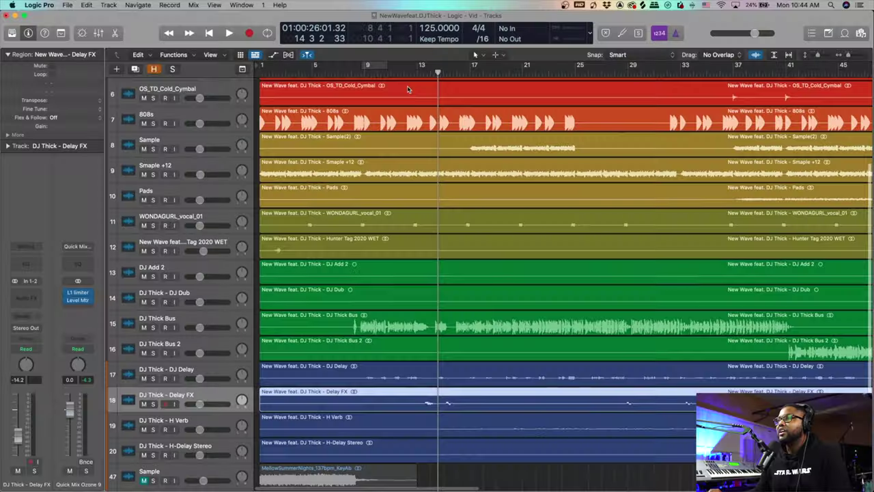
# Play the beat from around bar 13, then open the New Track dialog
pyautogui.scroll(2, 408, 89)
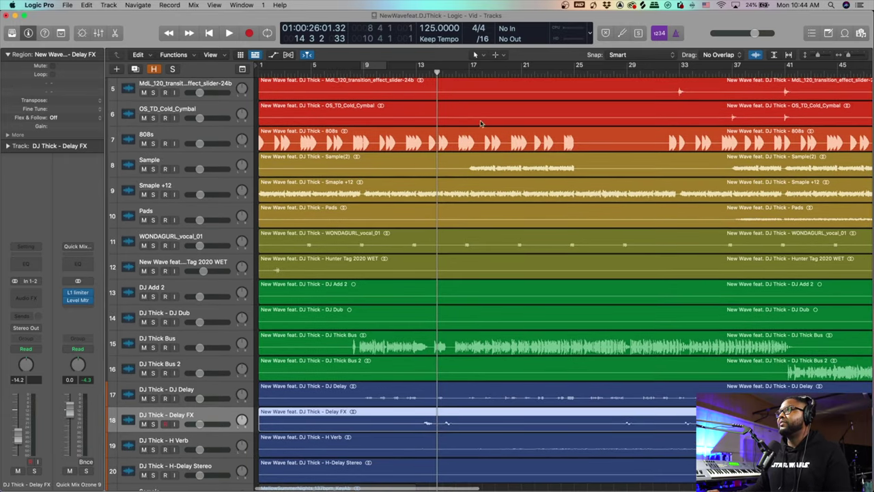
pyautogui.click(322, 71)
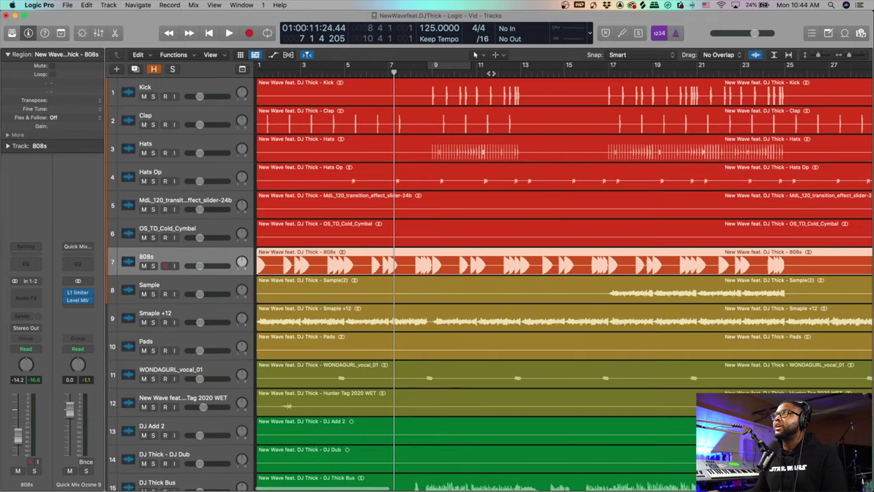
pyautogui.click(520, 73)
pyautogui.press('space')
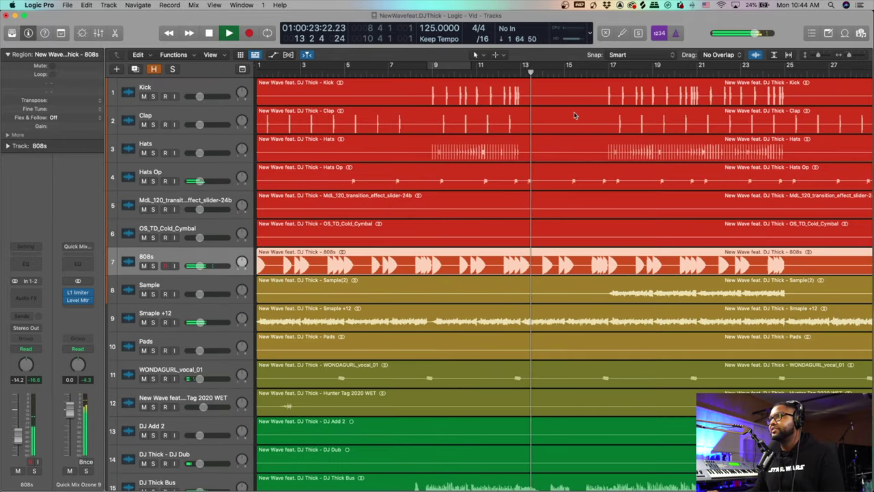
pyautogui.press('space')
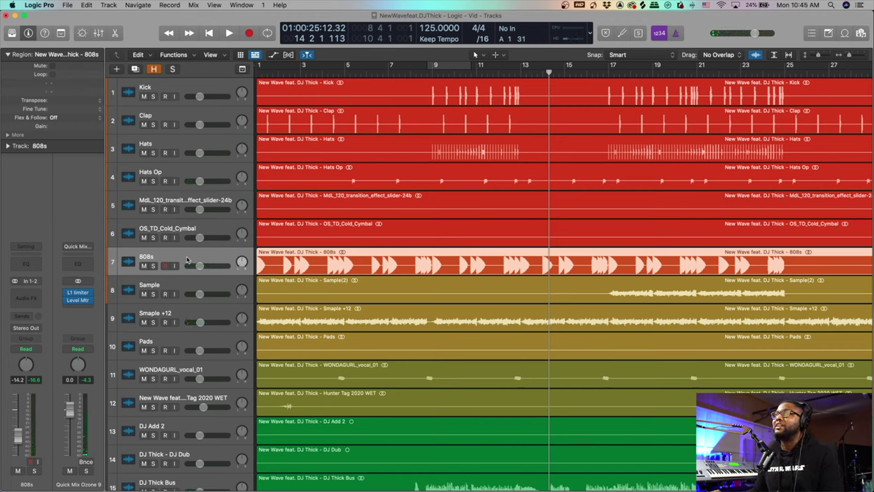
pyautogui.click(117, 70)
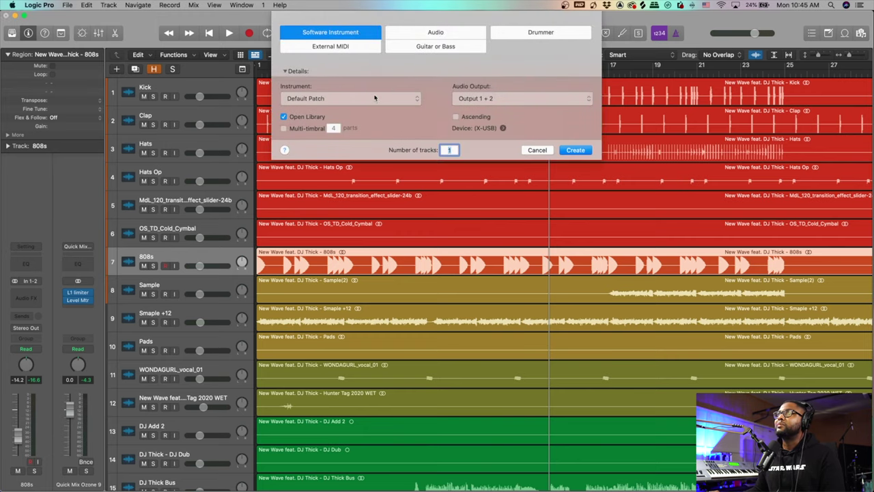
# Create the new Software Instrument track and play back from around bar 12
pyautogui.click(576, 150)
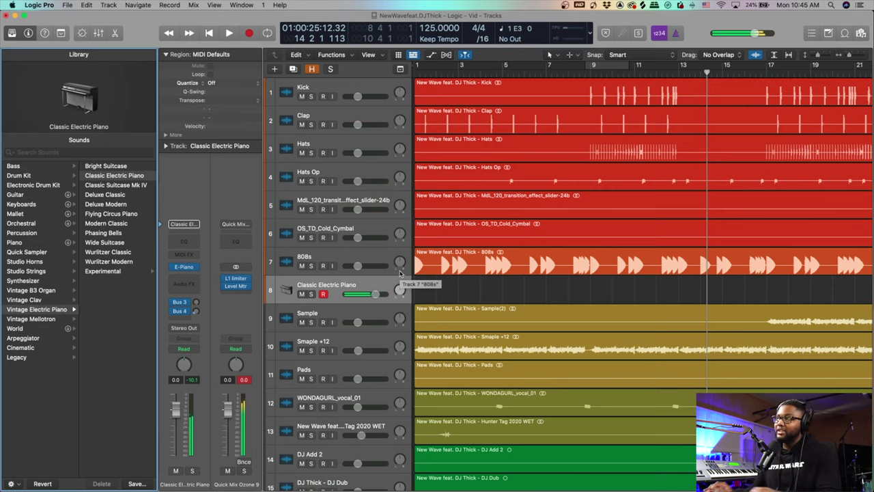
pyautogui.hscroll(8, 567, 198)
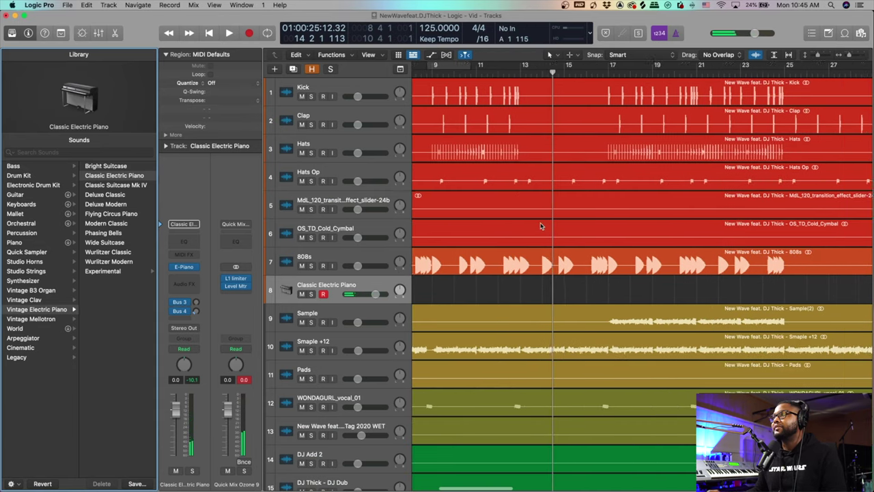
pyautogui.click(506, 72)
pyautogui.press('space')
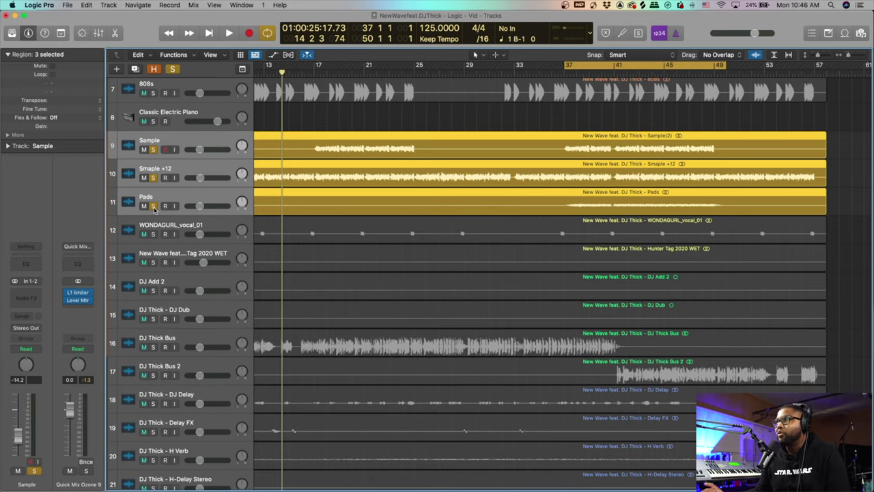
# Solo the 808s alongside the sample tracks and audition the loop from bar 37
pyautogui.press('space')
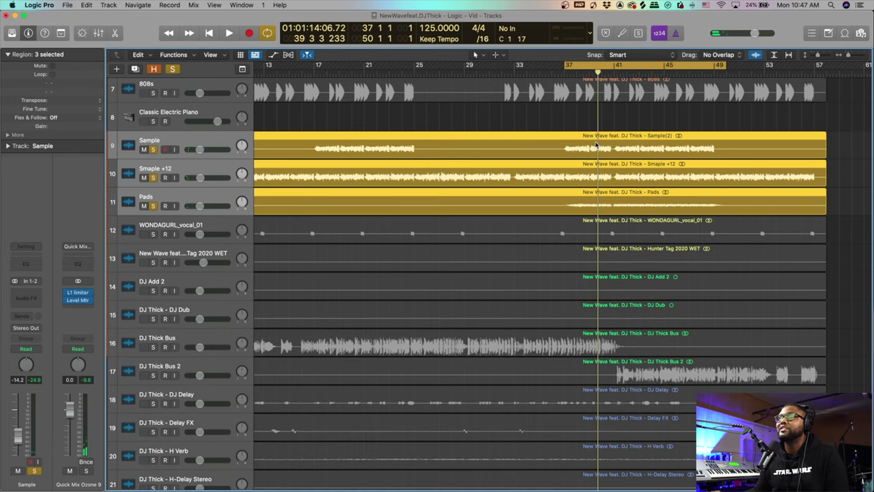
pyautogui.scroll(3, 597, 144)
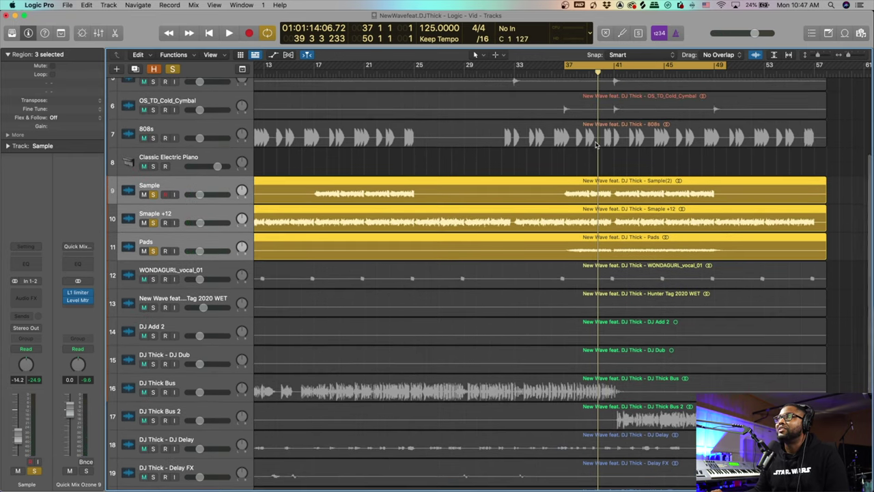
pyautogui.scroll(2, 596, 144)
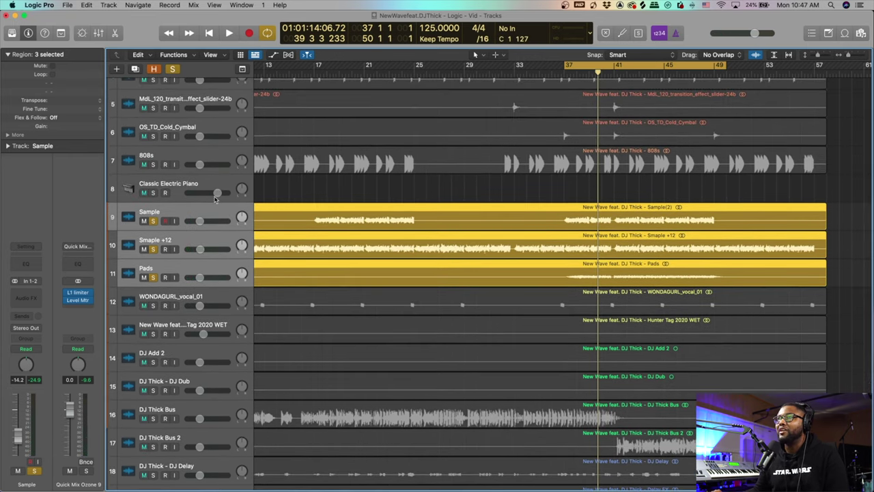
pyautogui.click(153, 165)
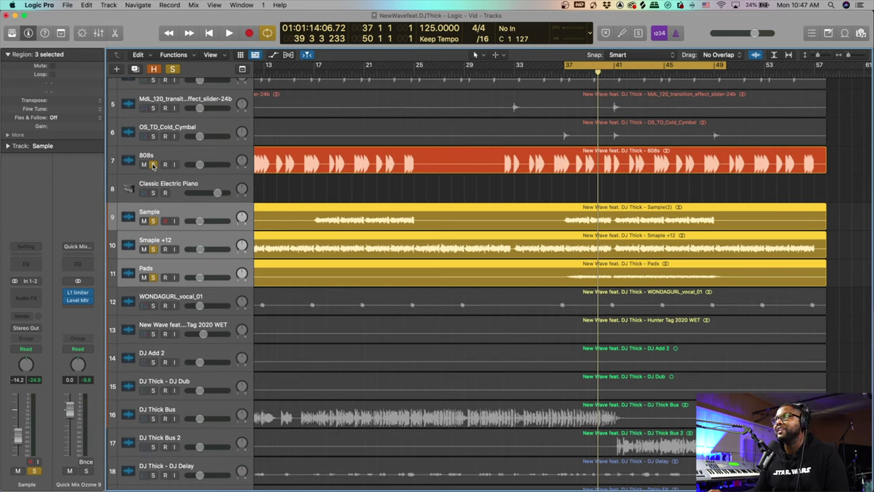
pyautogui.press('space')
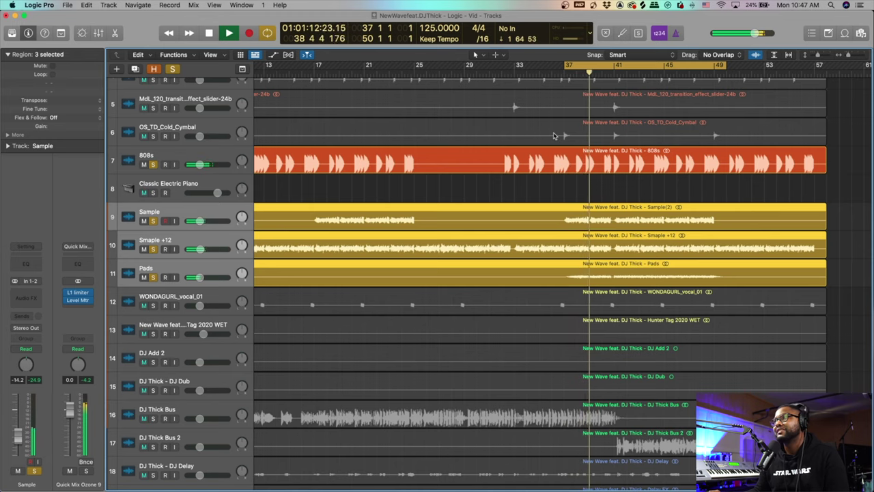
pyautogui.press('space')
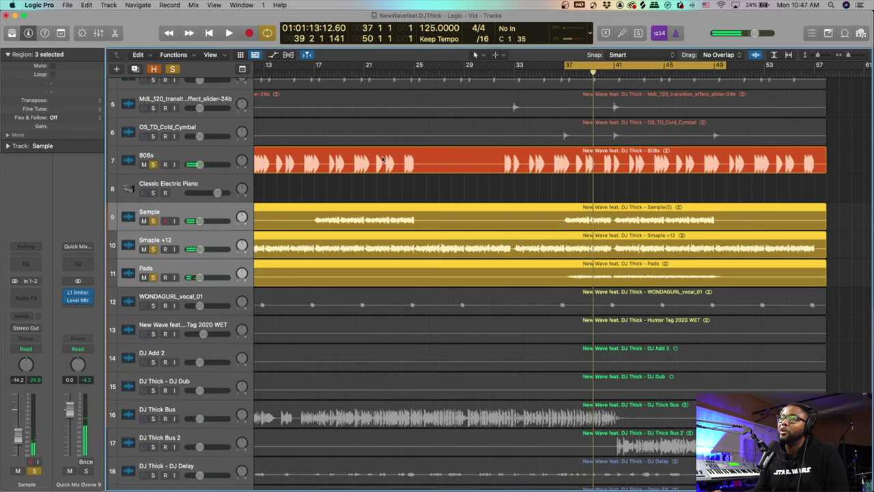
# Select the Classic Electric Piano track and audition the loop again
pyautogui.click(170, 190)
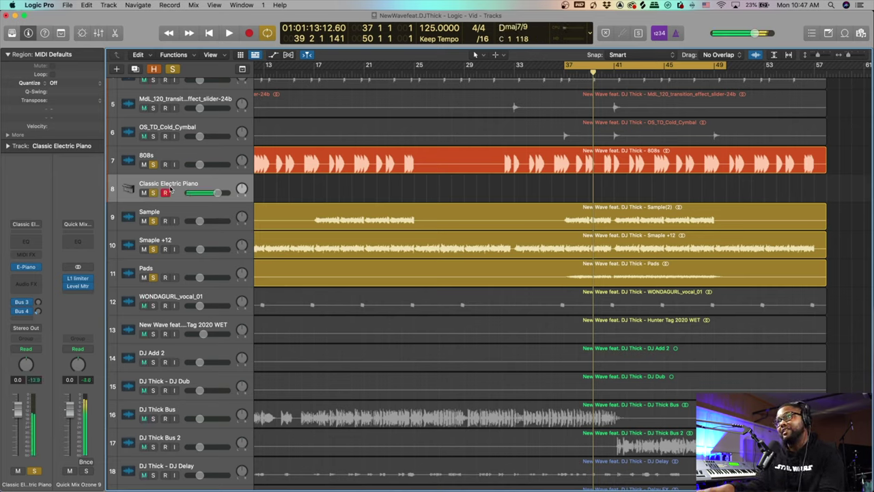
pyautogui.press('space')
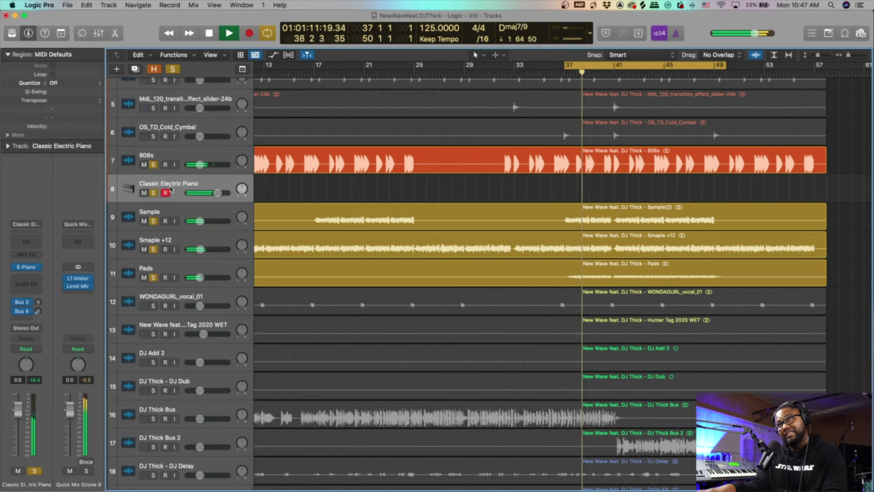
pyautogui.press('space')
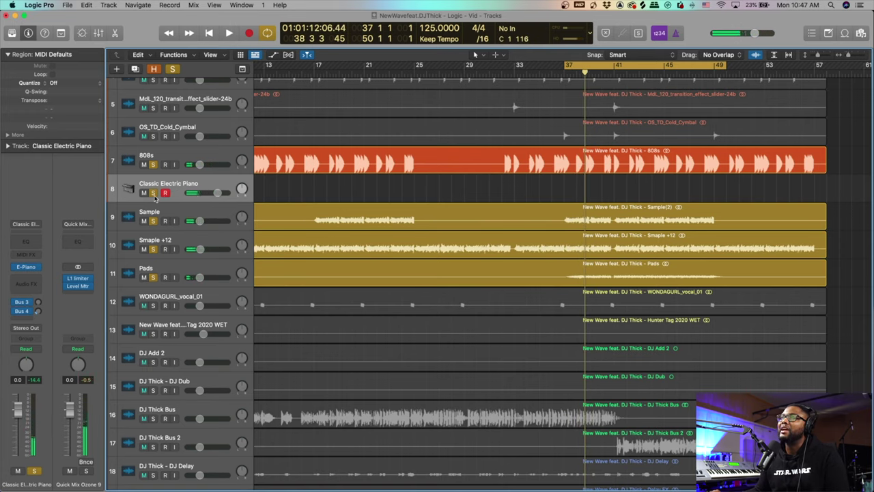
pyautogui.scroll(-5, 263, 251)
# Play the full mix from bar 37 and stop
pyautogui.click(565, 65)
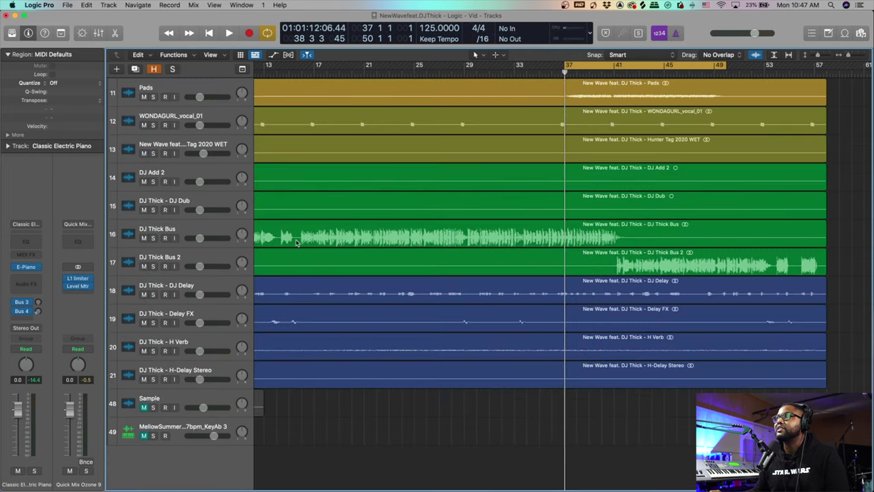
pyautogui.press('space')
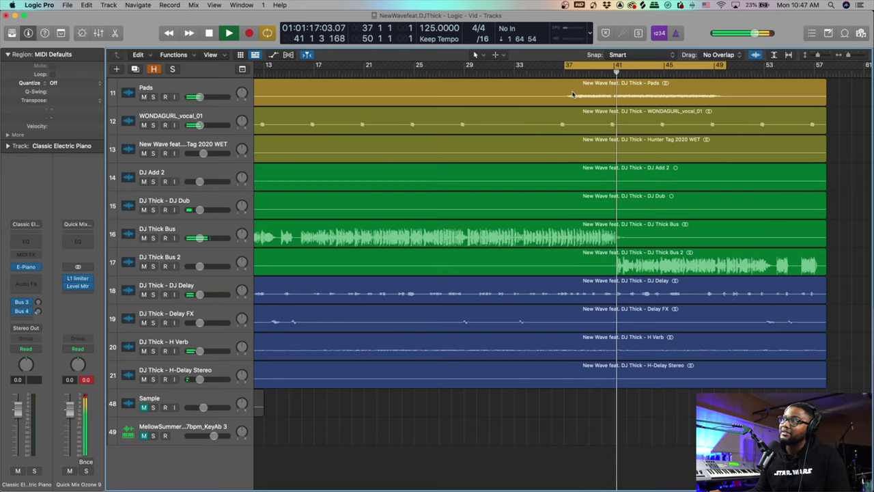
pyautogui.press('space')
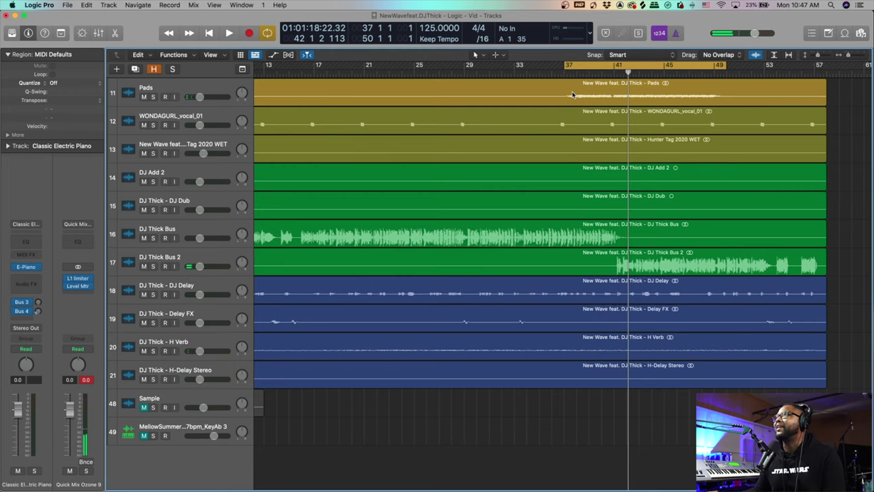
# Zoom out to fit the whole arrangement and select the DJ Thick - H-Delay Stereo track
pyautogui.scroll(5, 582, 151)
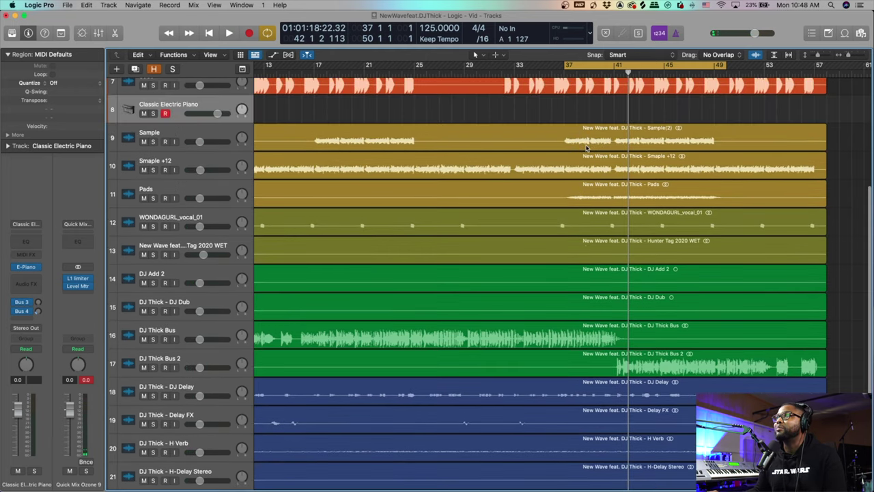
pyautogui.press('super+Left')
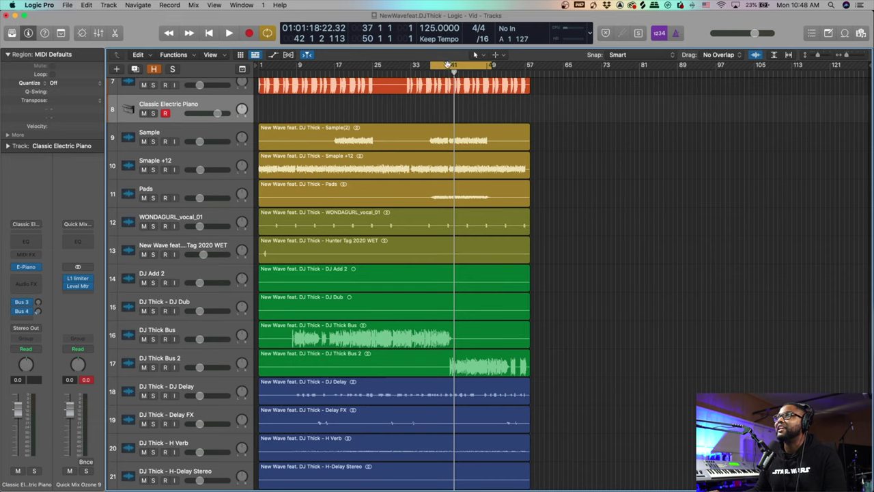
pyautogui.scroll(5, 410, 179)
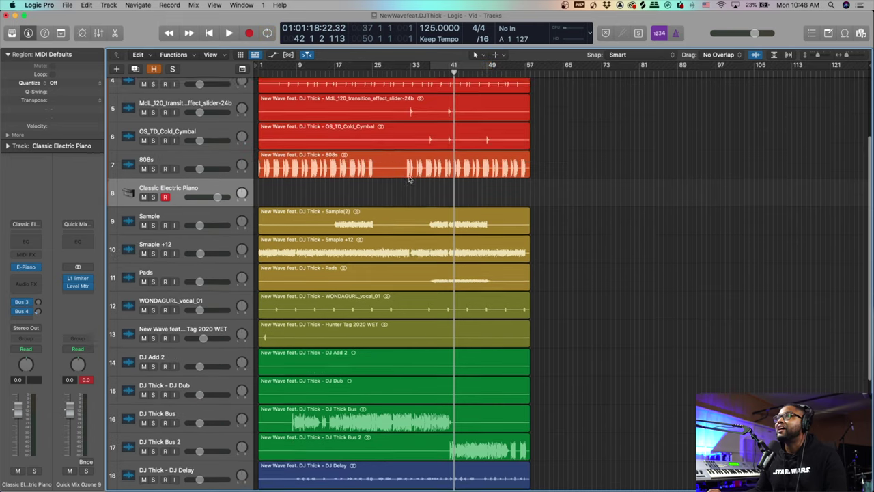
pyautogui.scroll(-5, 270, 239)
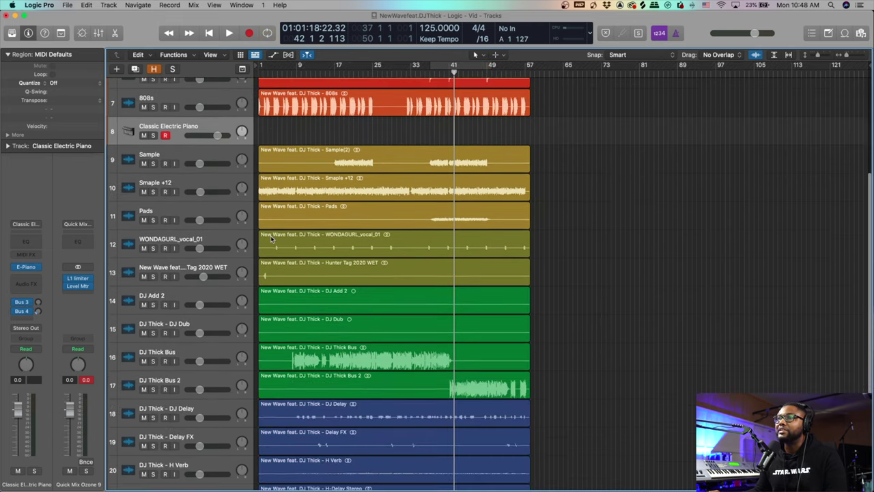
pyautogui.click(205, 415)
pyautogui.scroll(5, 210, 378)
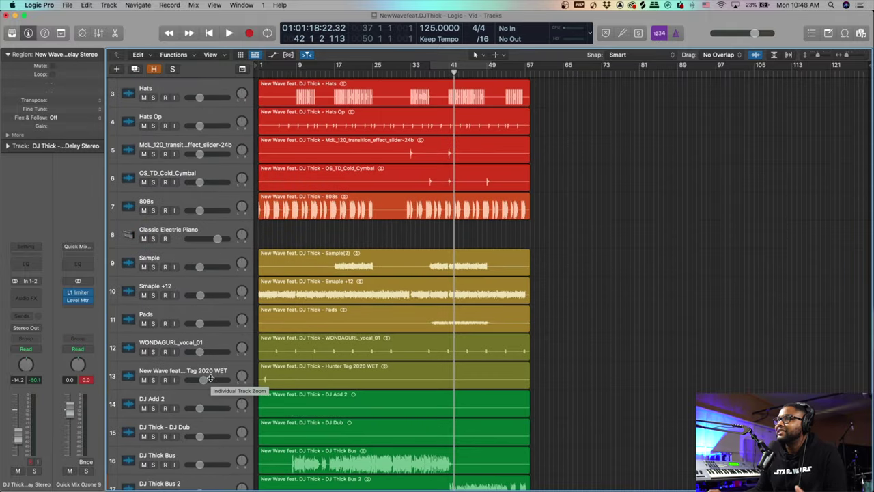